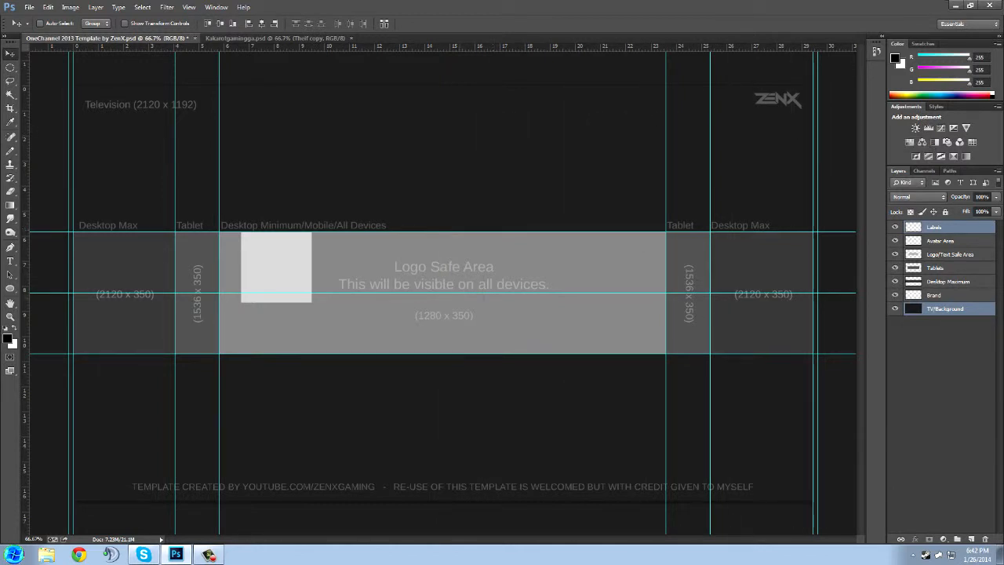
Remove the horizontal guide that runs through the middle of the safe area by moving it off the canvas.
{"action": "left_click_drag", "start_coordinate": [494, 292], "coordinate": [498, 15]}
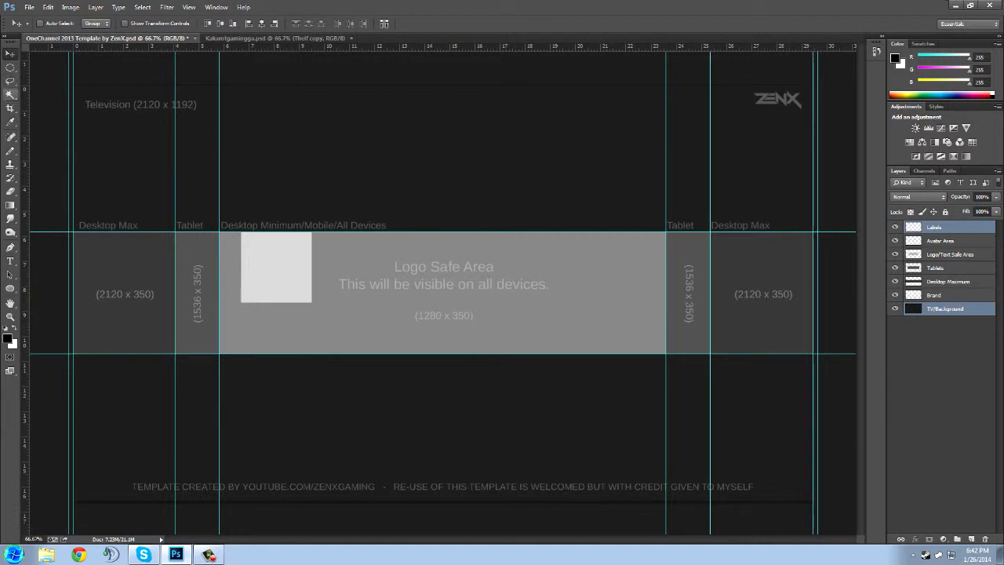
Select the central grey 1280 x 350 rectangle on the Logo/Text Safe Area layer with the Magic Wand.
{"action": "left_click", "coordinate": [11, 95]}
{"action": "left_click", "coordinate": [410, 188]}
{"action": "left_click", "coordinate": [504, 208]}
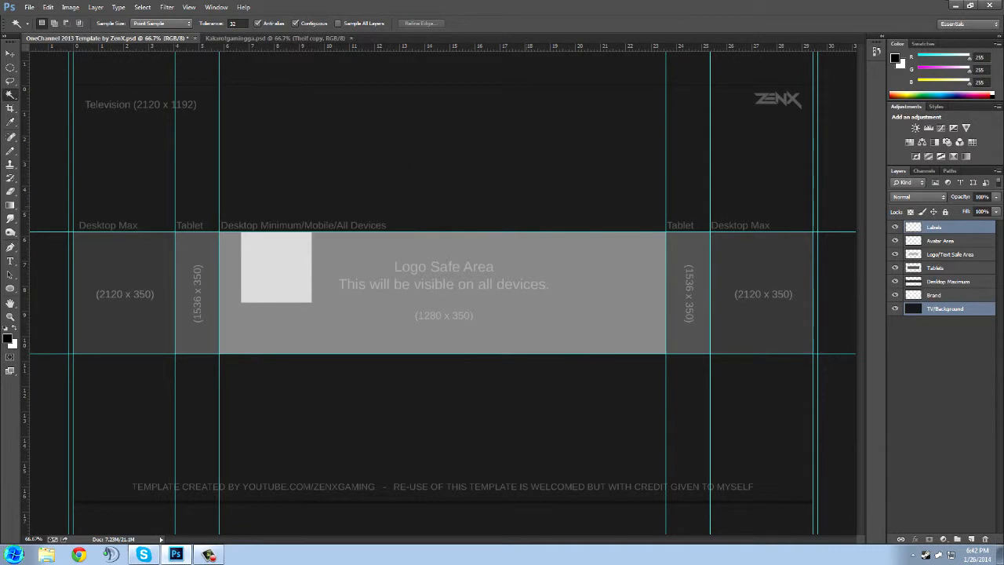
{"action": "left_click", "coordinate": [941, 352]}
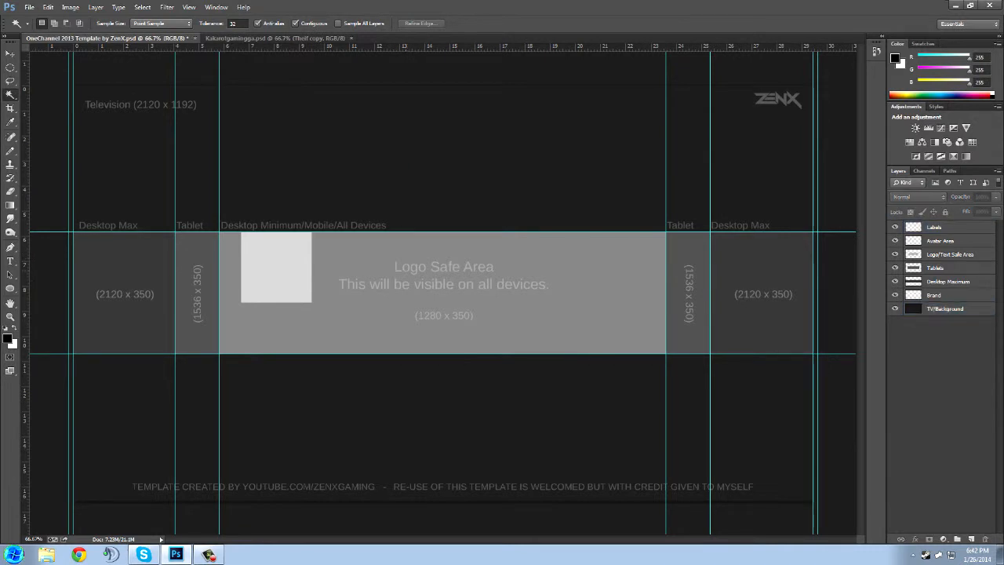
{"action": "double_click", "coordinate": [945, 309]}
{"action": "left_click", "coordinate": [941, 353]}
{"action": "left_click", "coordinate": [612, 259]}
{"action": "key", "text": "Return"}
{"action": "left_click", "coordinate": [950, 254]}
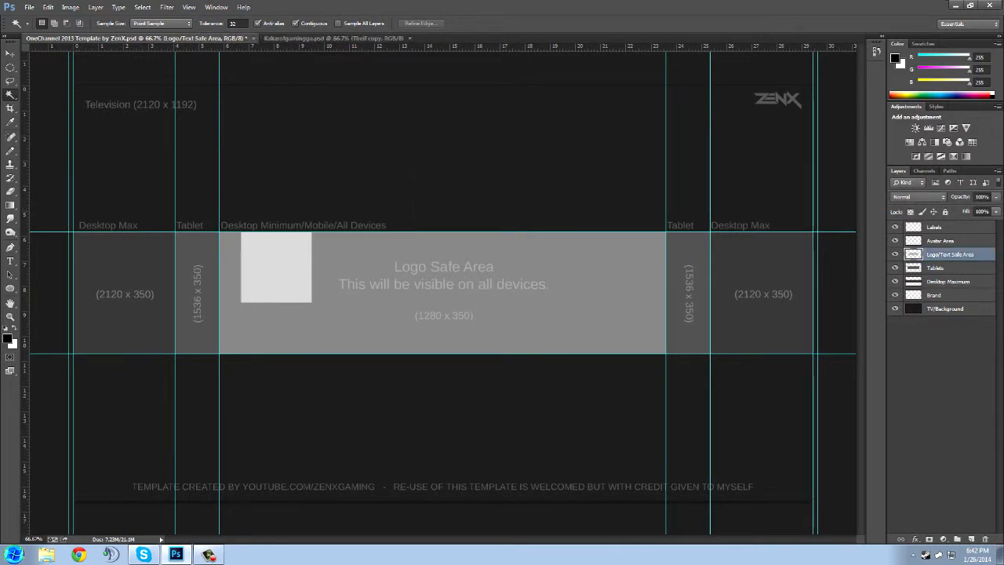
{"action": "left_click", "coordinate": [442, 302]}
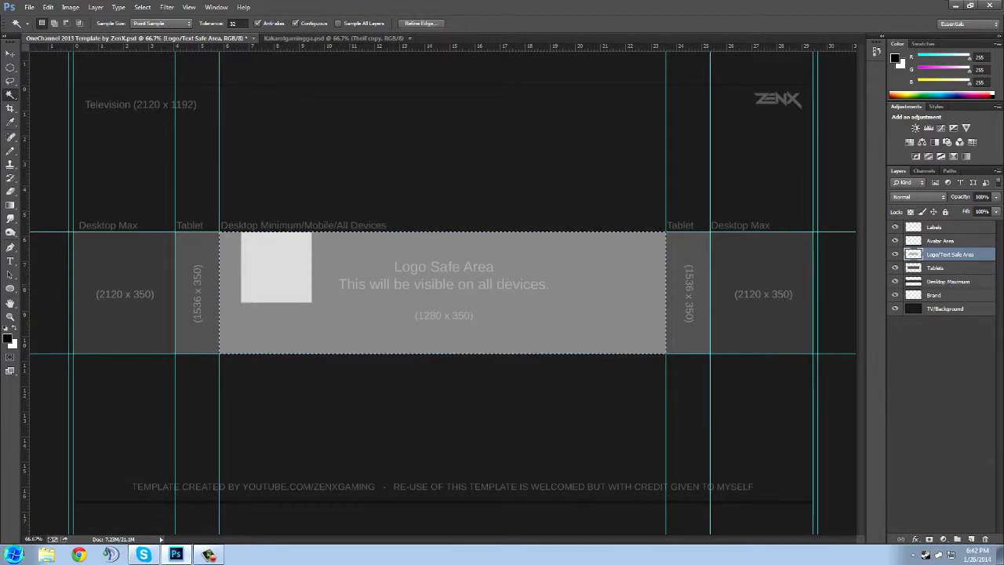
Set the foreground colour to a bright blue with hue 195, fill the selected safe area with it and deselect.
{"action": "left_click", "coordinate": [8, 338]}
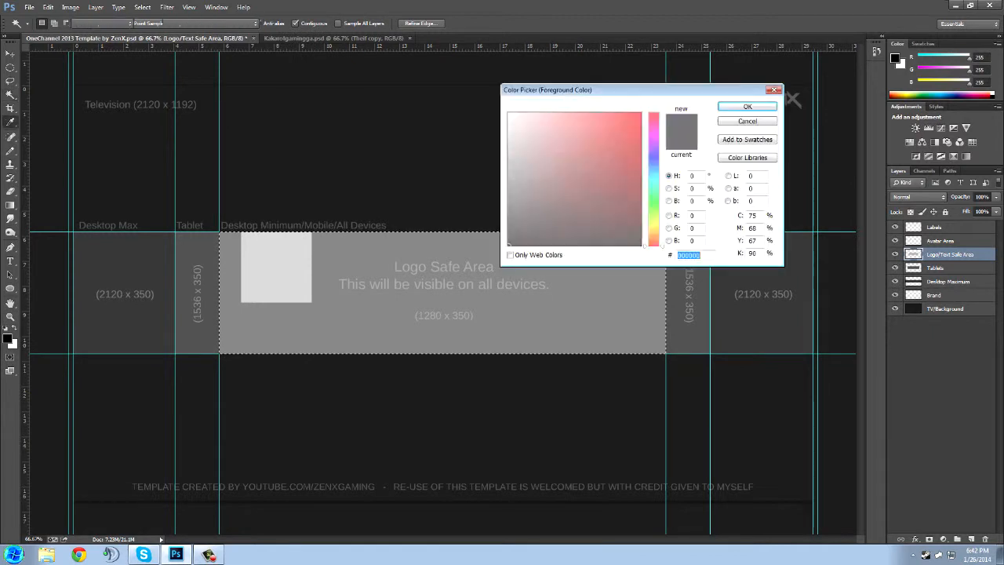
{"action": "left_click_drag", "start_coordinate": [654, 245], "coordinate": [653, 174]}
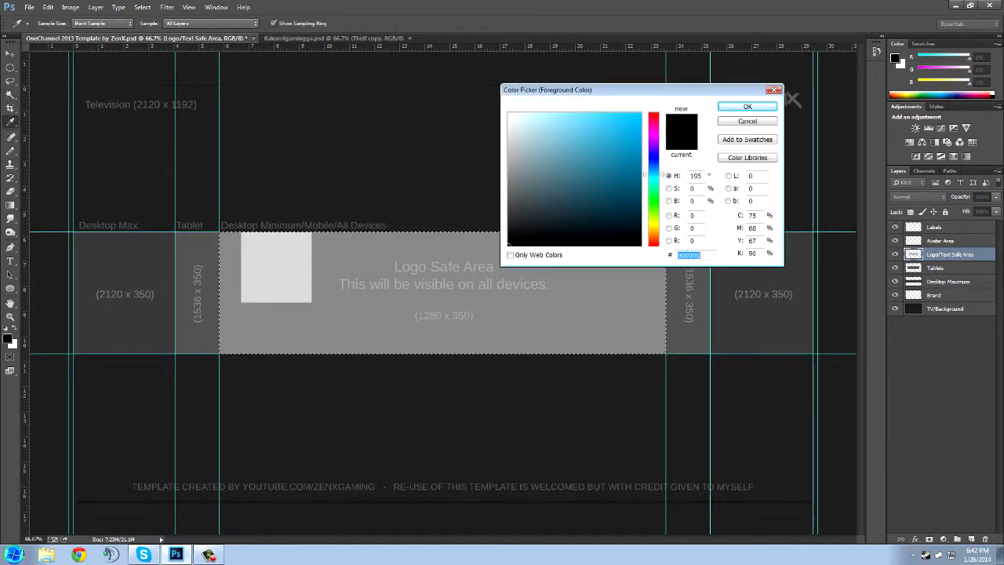
{"action": "left_click", "coordinate": [640, 113]}
{"action": "left_click", "coordinate": [747, 107]}
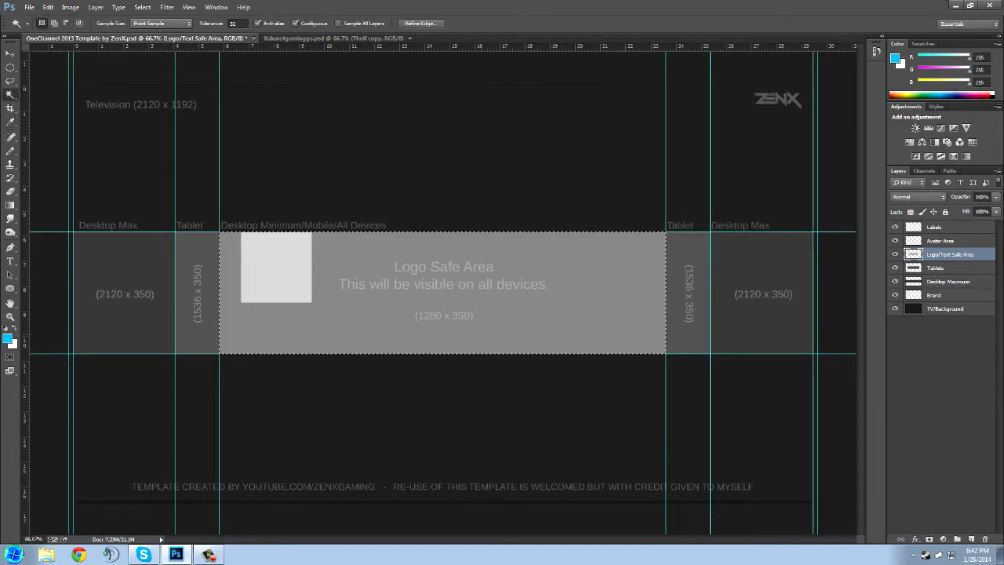
{"action": "key", "text": "ctrl+BackSpace"}
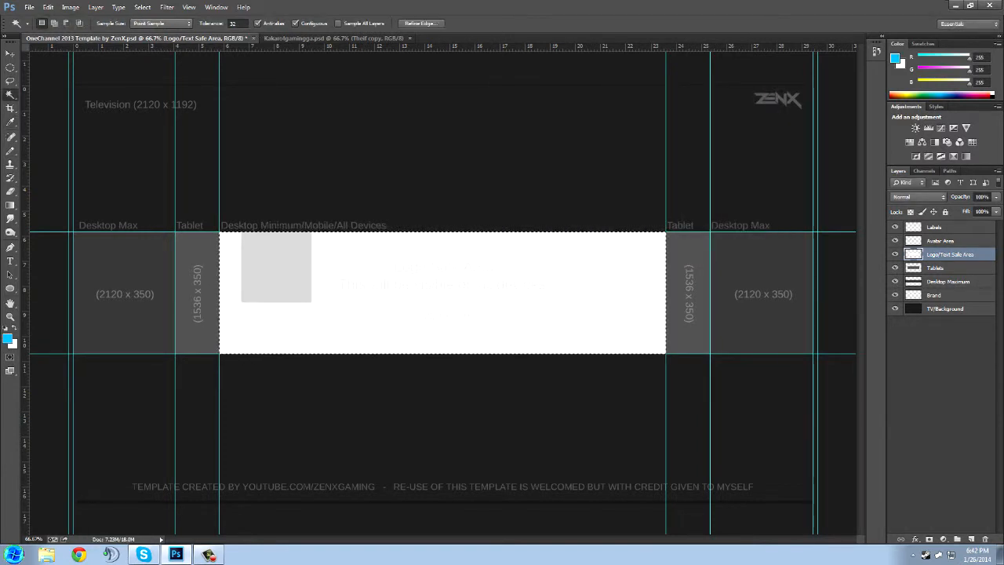
{"action": "key", "text": "alt+BackSpace"}
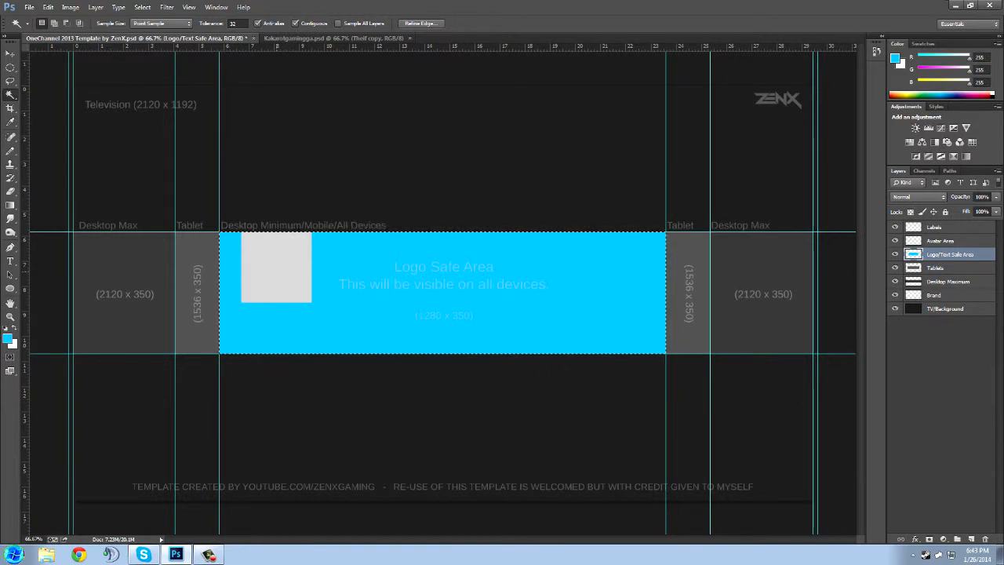
{"action": "key", "text": "ctrl+d"}
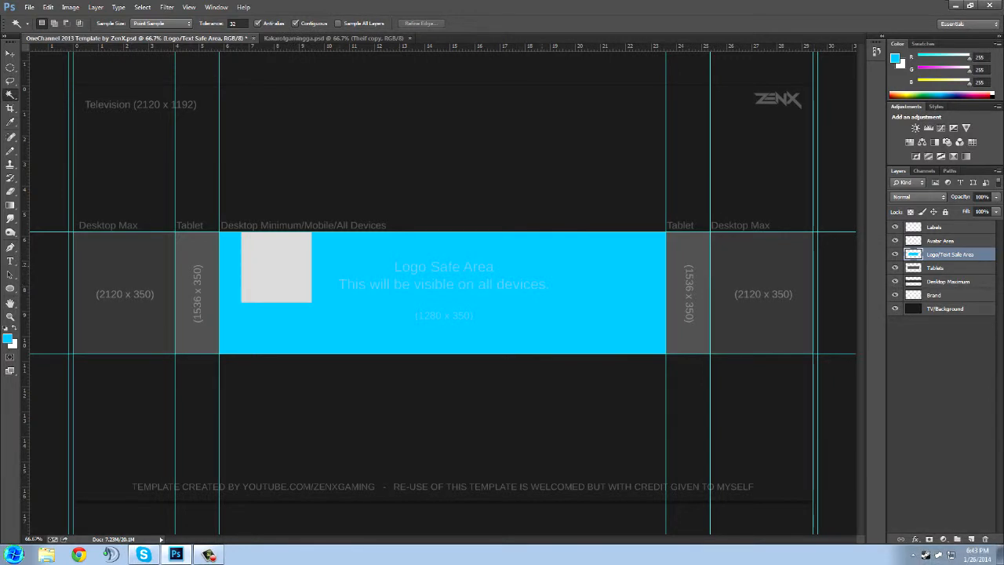
Add the text CHANNEL NAME in bright green on the blue safe area and move it over the Logo Safe Area label.
{"action": "key", "text": "t"}
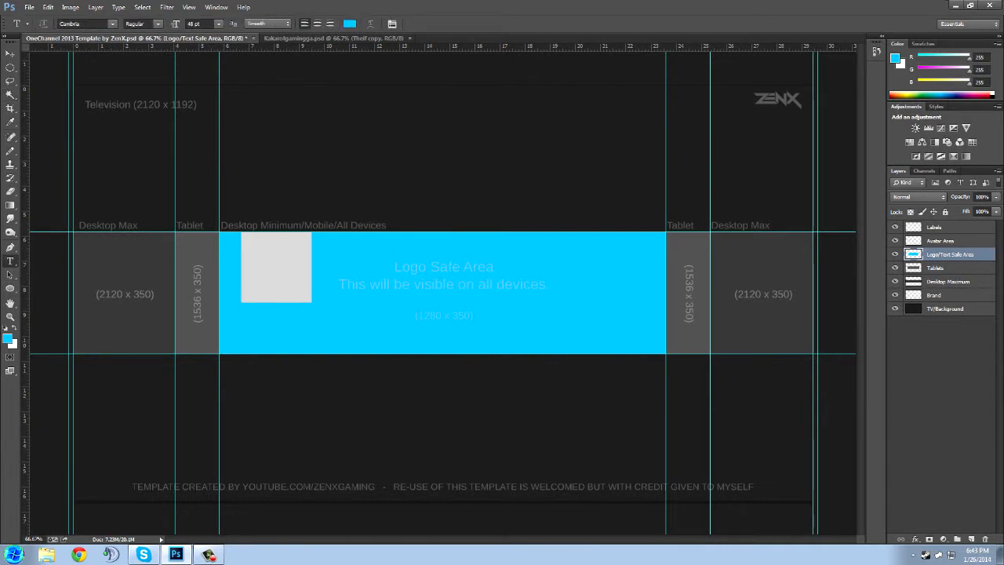
{"action": "left_click_drag", "start_coordinate": [365, 253], "coordinate": [536, 288]}
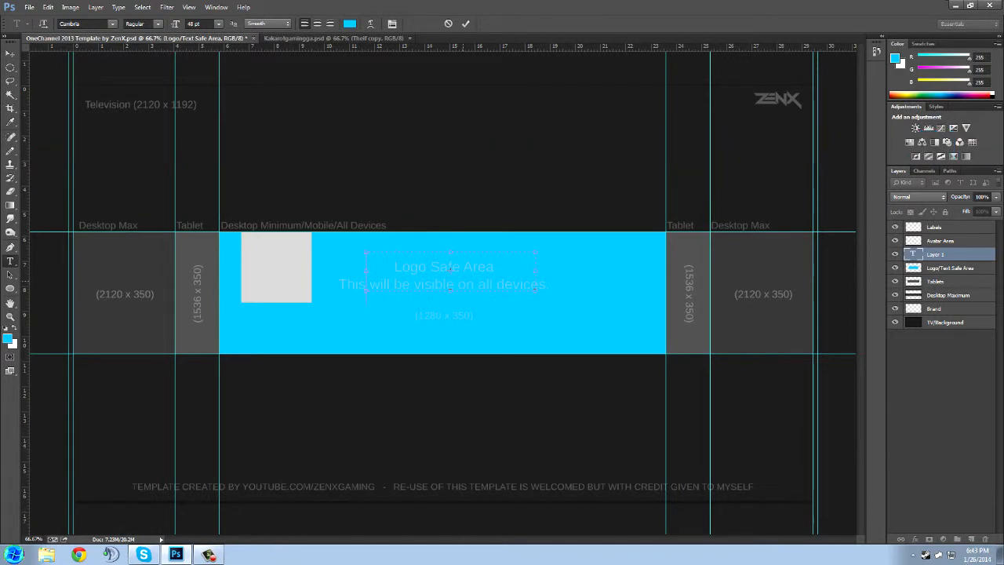
{"action": "left_click", "coordinate": [7, 338]}
{"action": "left_click", "coordinate": [654, 206]}
{"action": "left_click", "coordinate": [747, 107]}
{"action": "type", "text": "CHANNEL NAME"}
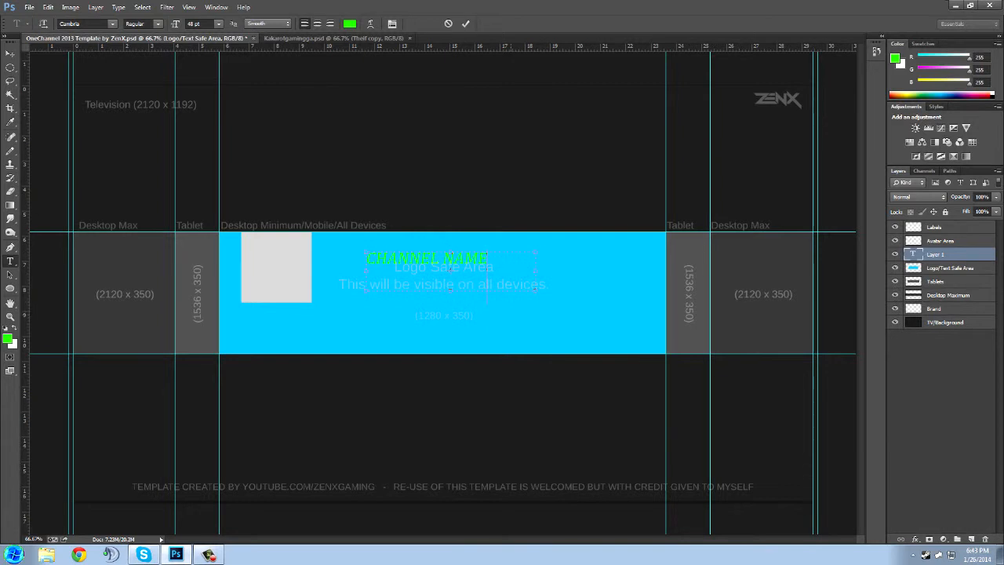
{"action": "left_click", "coordinate": [10, 53]}
{"action": "left_click_drag", "start_coordinate": [450, 229], "coordinate": [467, 243]}
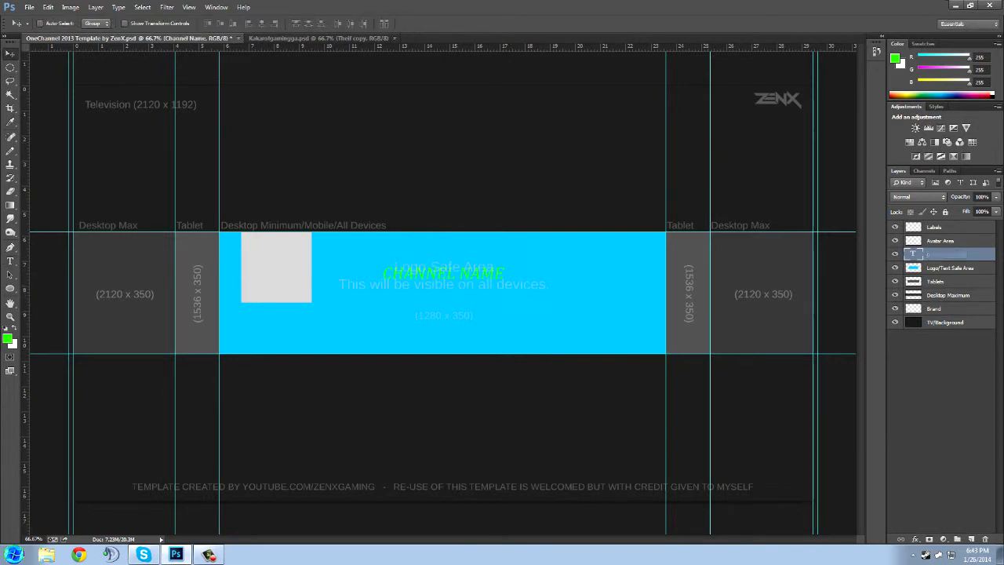
Apply a Stroke effect to the CHANNEL NAME text layer and move the text slightly upward.
{"action": "double_click", "coordinate": [914, 254]}
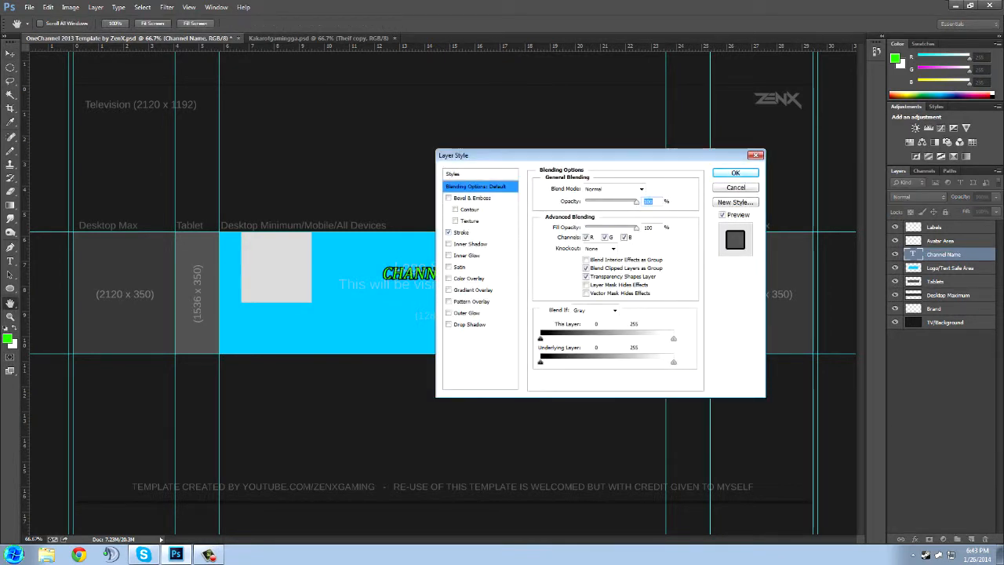
{"action": "left_click", "coordinate": [735, 172]}
{"action": "left_click_drag", "start_coordinate": [457, 271], "coordinate": [457, 263]}
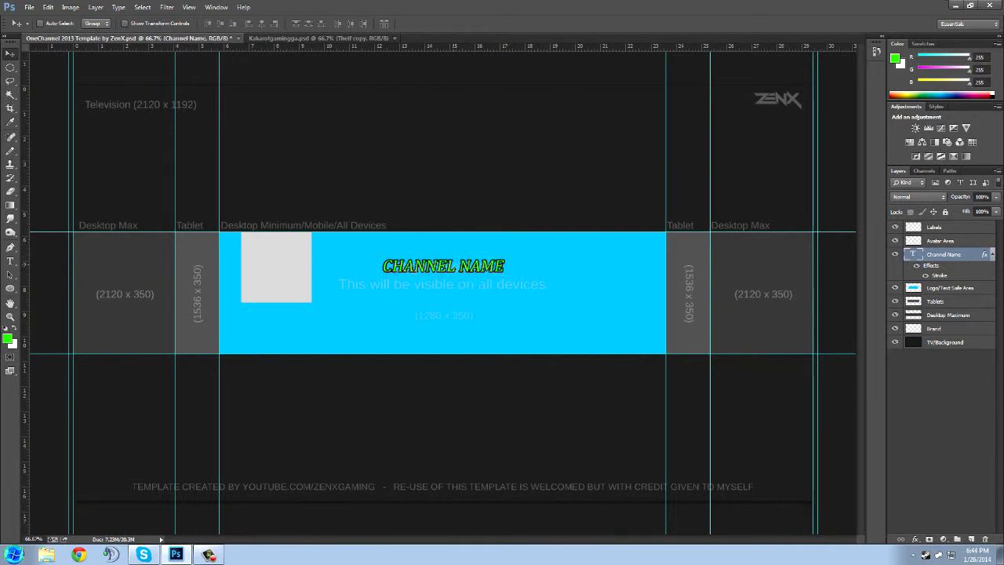
Replace the CHANNEL NAME text with SNOWBOARD ELITE and shift it slightly up and to the left.
{"action": "left_click", "coordinate": [10, 260]}
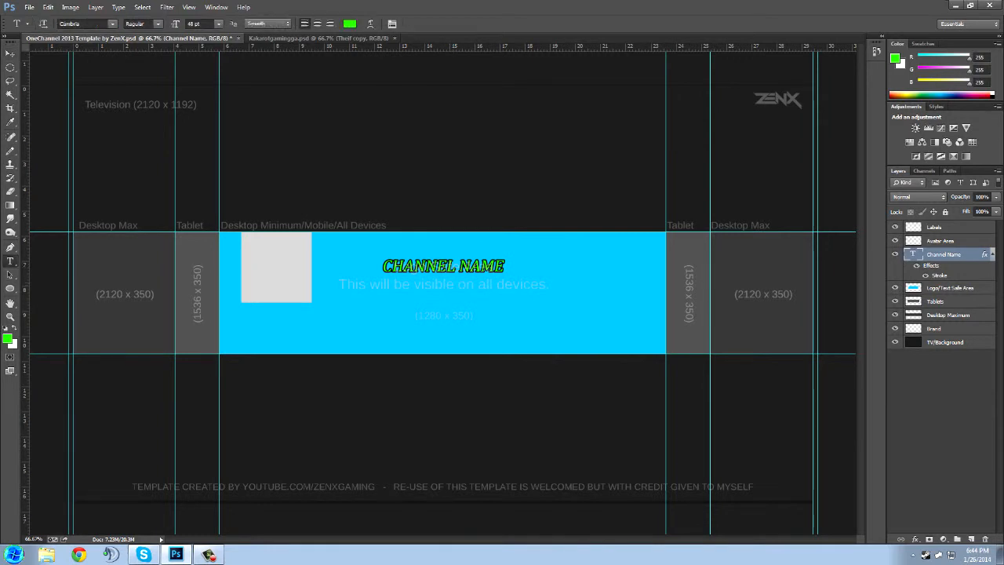
{"action": "left_click_drag", "start_coordinate": [505, 268], "coordinate": [382, 268]}
{"action": "key", "text": "BackSpace"}
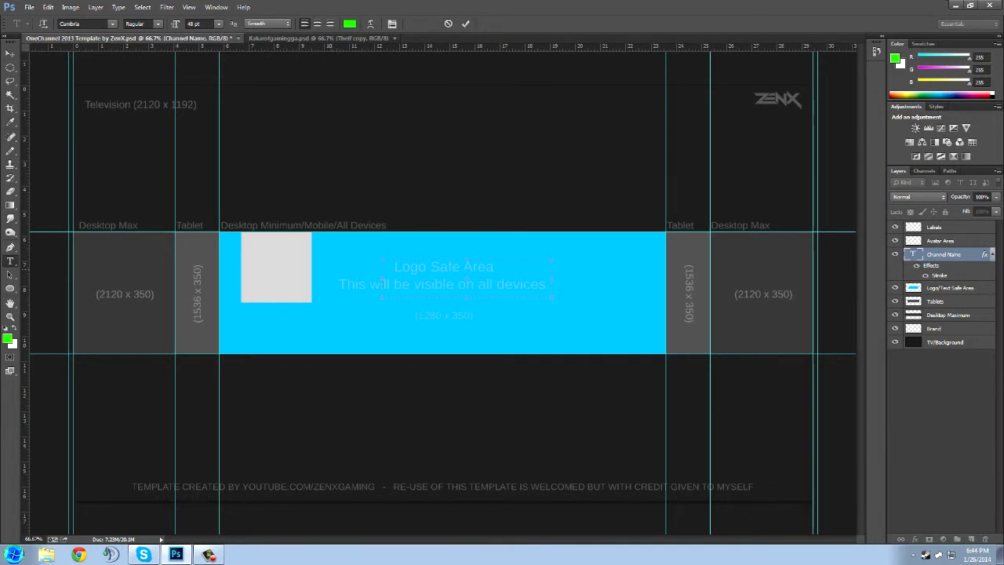
{"action": "type", "text": "SNOWB"}
{"action": "type", "text": "ARDIN"}
{"action": "key", "text": "BackSpace"}
{"action": "key", "text": "BackSpace"}
{"action": "key", "text": "BackSpace"}
{"action": "key", "text": "BackSpace"}
{"action": "key", "text": "BackSpace"}
{"action": "type", "text": "ORD"}
{"action": "key", "text": "BackSpace"}
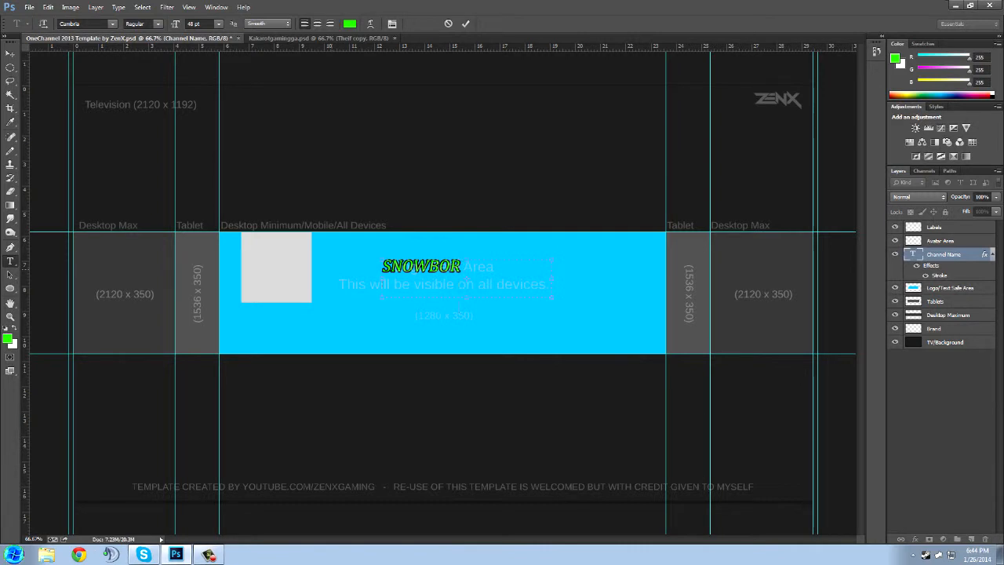
{"action": "type", "text": "D ELITE"}
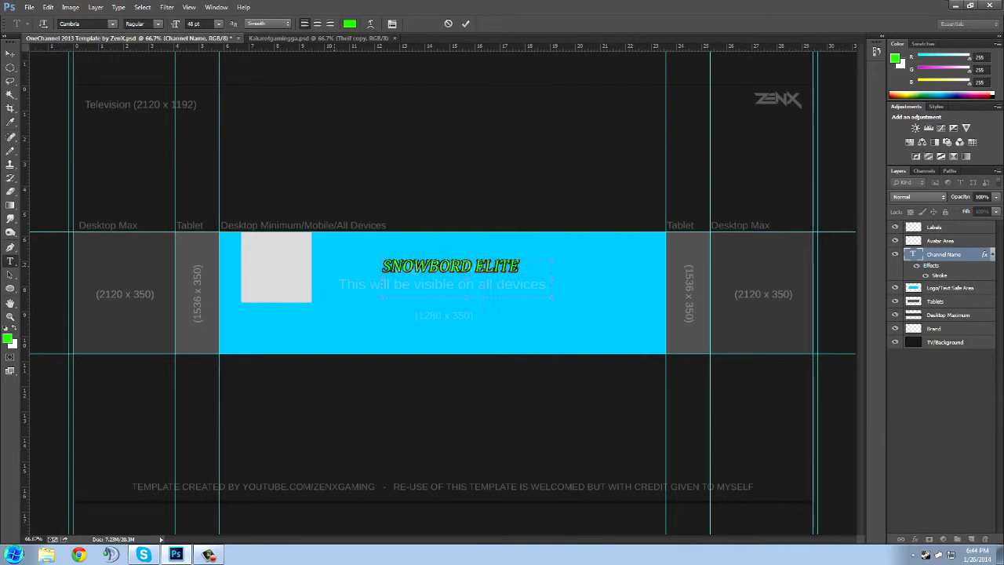
{"action": "type", "text": "A"}
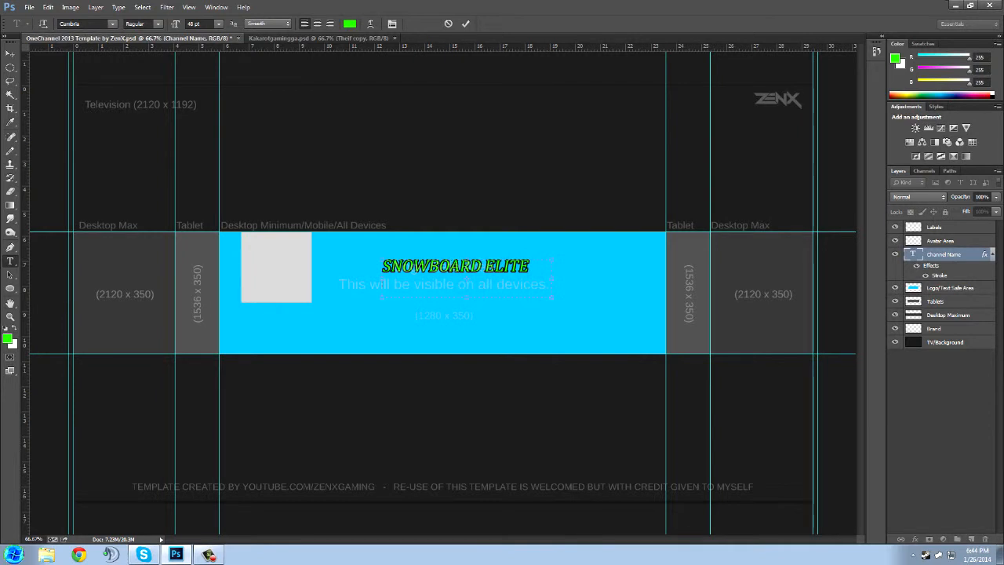
{"action": "left_click", "coordinate": [11, 54]}
{"action": "mouse_move", "coordinate": [481, 247]}
{"action": "left_mouse_down"}
{"action": "mouse_move", "coordinate": [469, 241]}
{"action": "mouse_move", "coordinate": [479, 226]}
{"action": "mouse_move", "coordinate": [473, 258]}
{"action": "mouse_move", "coordinate": [474, 243]}
{"action": "left_mouse_up"}
{"action": "key", "text": "t"}
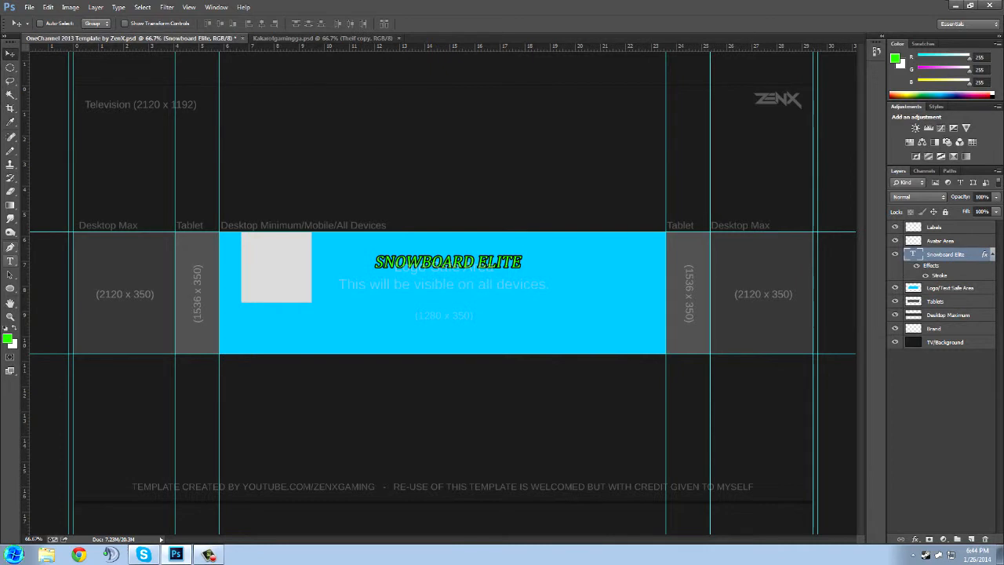
{"action": "mouse_move", "coordinate": [395, 267]}
{"action": "left_mouse_down"}
{"action": "mouse_move", "coordinate": [452, 267]}
{"action": "mouse_move", "coordinate": [375, 267]}
{"action": "left_mouse_up"}
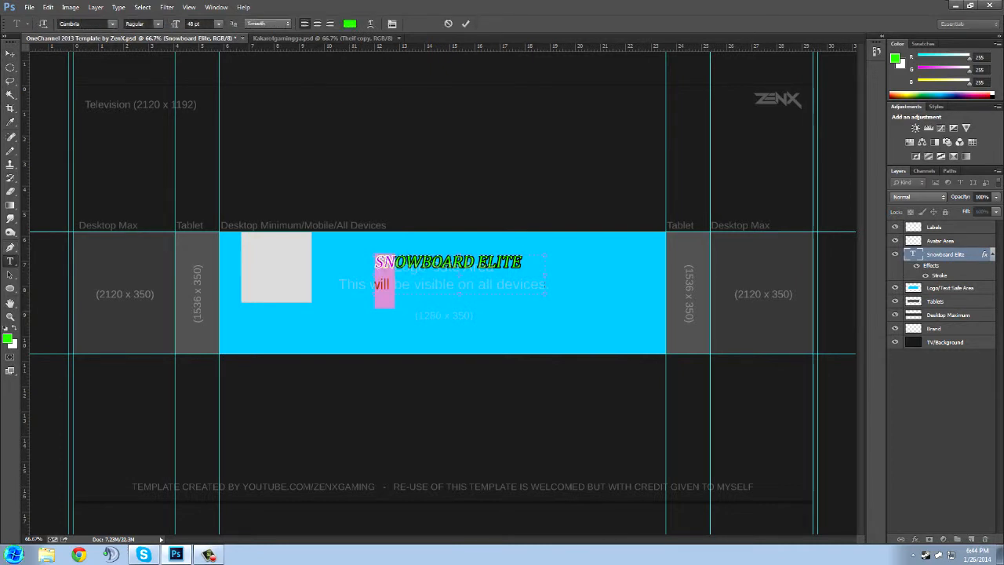
{"action": "left_click", "coordinate": [10, 54]}
{"action": "key", "text": "t"}
{"action": "mouse_move", "coordinate": [395, 267]}
{"action": "left_mouse_down"}
{"action": "mouse_move", "coordinate": [474, 267]}
{"action": "mouse_move", "coordinate": [375, 267]}
{"action": "left_mouse_up"}
{"action": "left_click", "coordinate": [10, 54]}
Add a second text box low in the blue area reading SNOWBOARDING & TUTORIAL and widen it to fit one line.
{"action": "left_click", "coordinate": [11, 261]}
{"action": "left_click_drag", "start_coordinate": [409, 336], "coordinate": [600, 306]}
{"action": "type", "text": "SNOWBAO"}
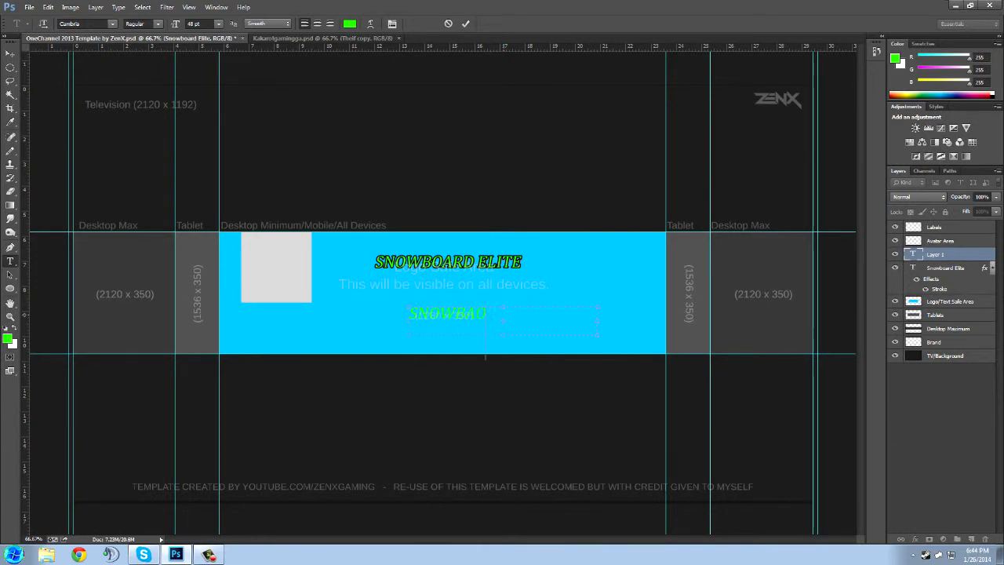
{"action": "key", "text": "BackSpace"}
{"action": "key", "text": "BackSpace"}
{"action": "key", "text": "BackSpace"}
{"action": "type", "text": "OA"}
{"action": "type", "text": "NG &"}
{"action": "type", "text": "TUTORIAL"}
{"action": "left_click_drag", "start_coordinate": [597, 320], "coordinate": [648, 320]}
Set the SNOWBOARDING & TUTORIAL text to 30 pt and move it directly beneath the SNOWBOARD ELITE title.
{"action": "key", "text": "ctrl+a"}
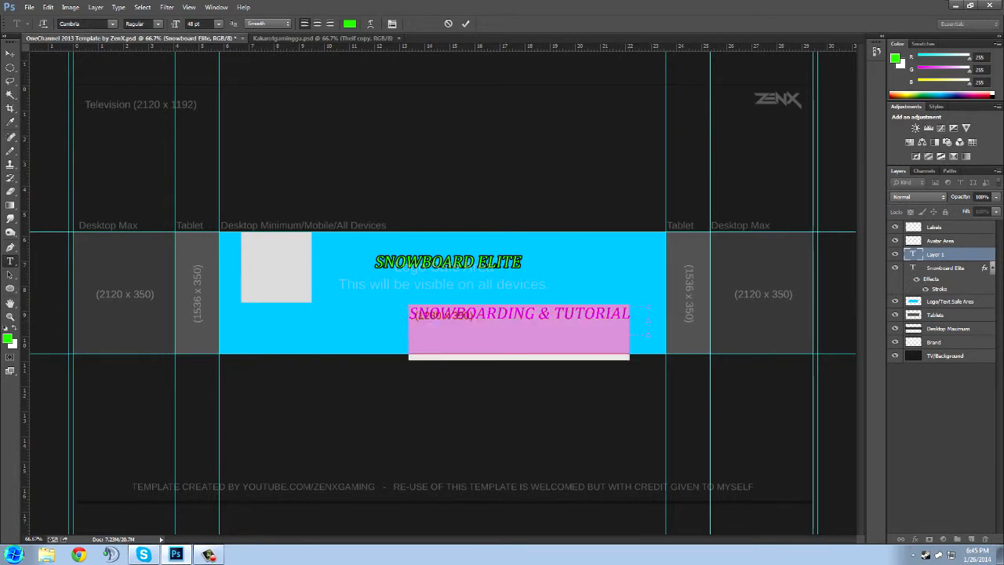
{"action": "left_click", "coordinate": [219, 24]}
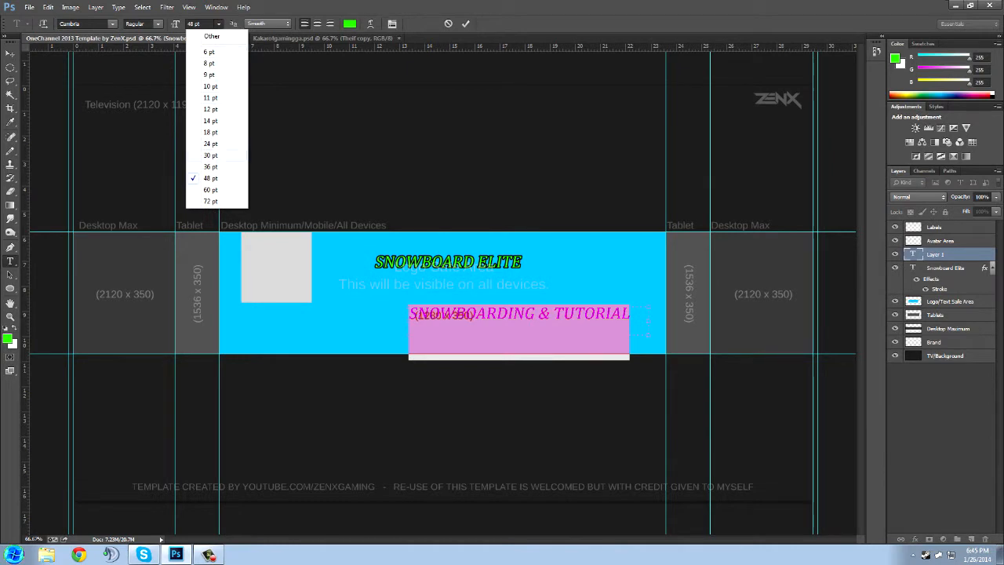
{"action": "left_click", "coordinate": [211, 155]}
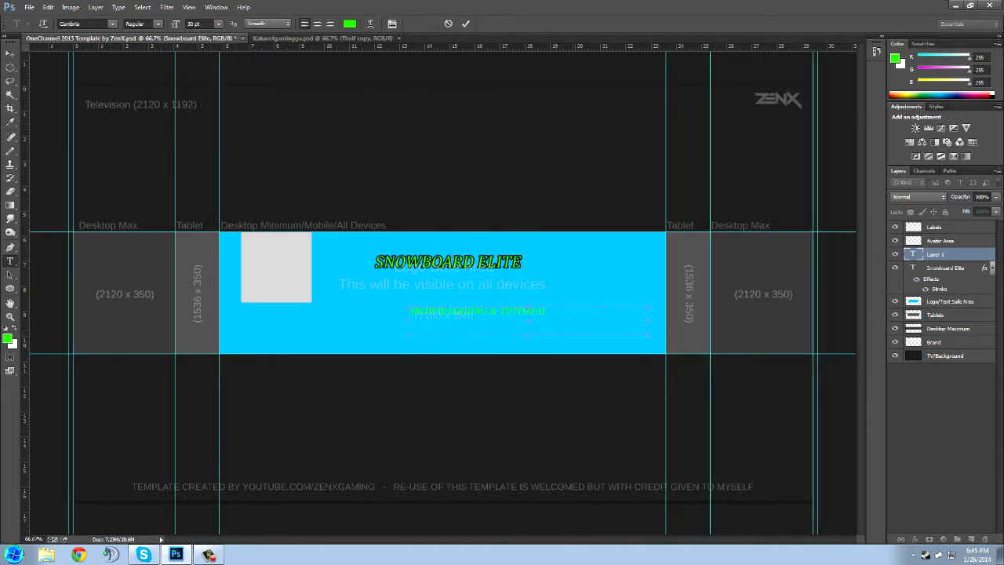
{"action": "left_click_drag", "start_coordinate": [480, 315], "coordinate": [451, 282]}
Apply a Stroke effect to the SNOWBOARDING & TUTORIAL text layer.
{"action": "double_click", "coordinate": [936, 254]}
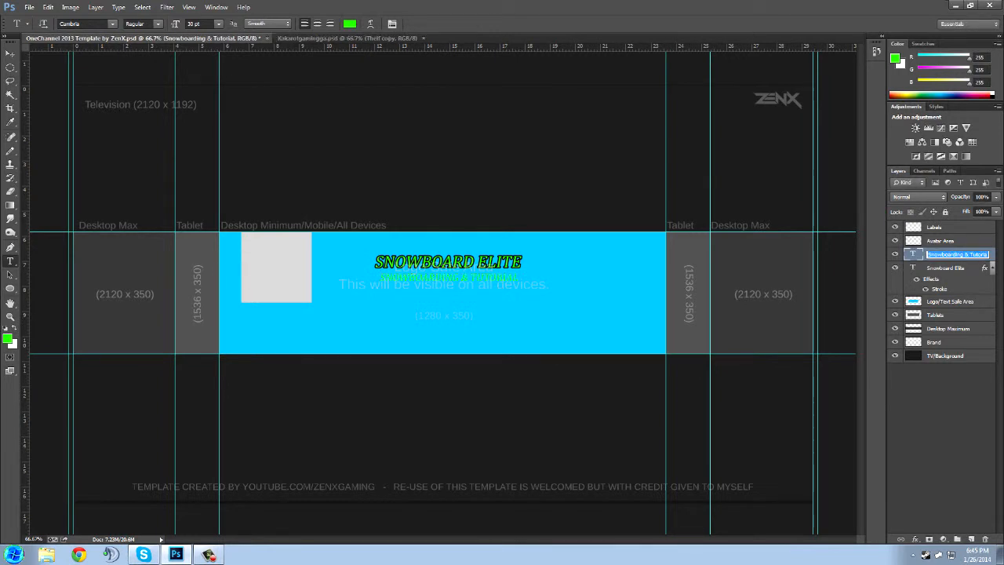
{"action": "double_click", "coordinate": [991, 254]}
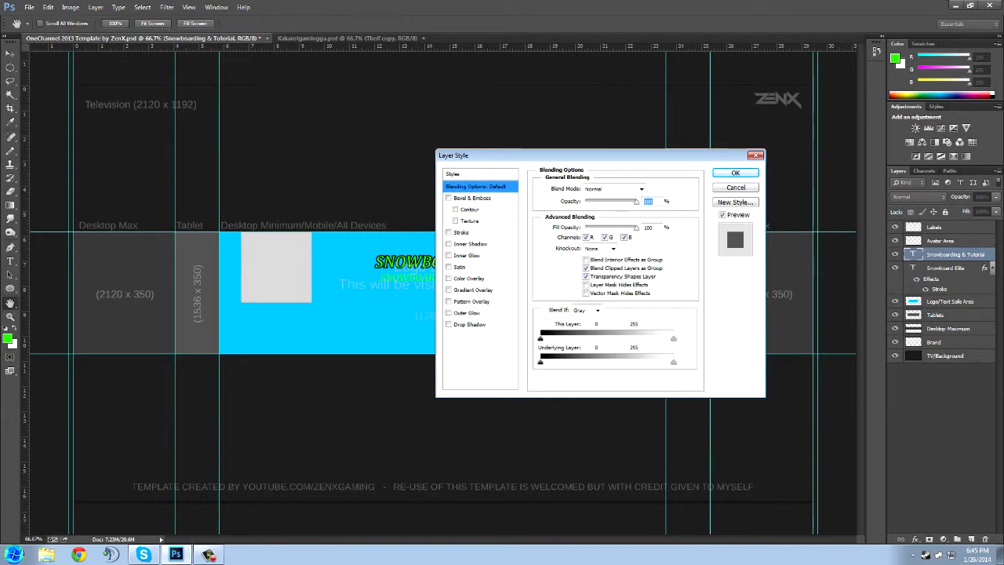
{"action": "left_click", "coordinate": [448, 233]}
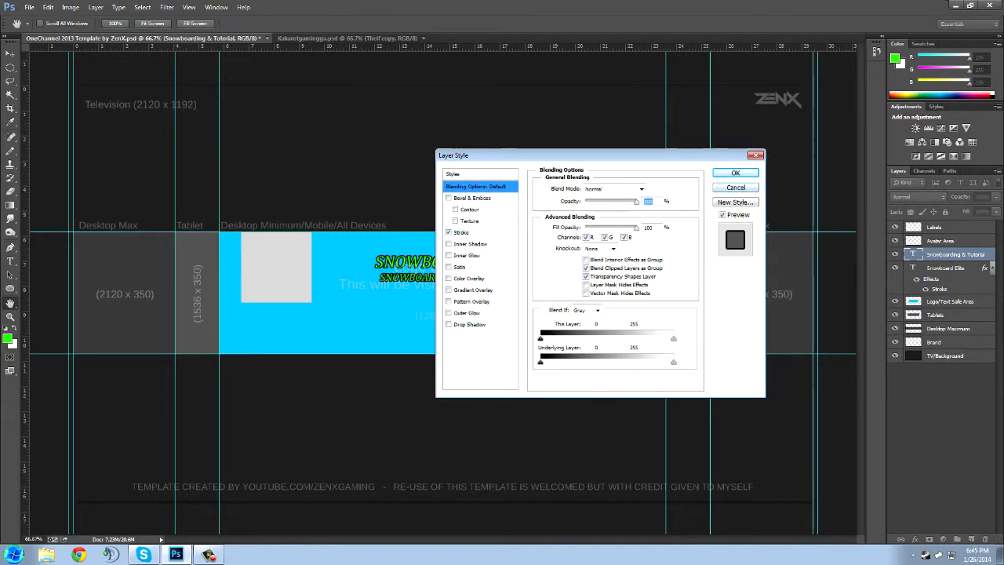
{"action": "key", "text": "Return"}
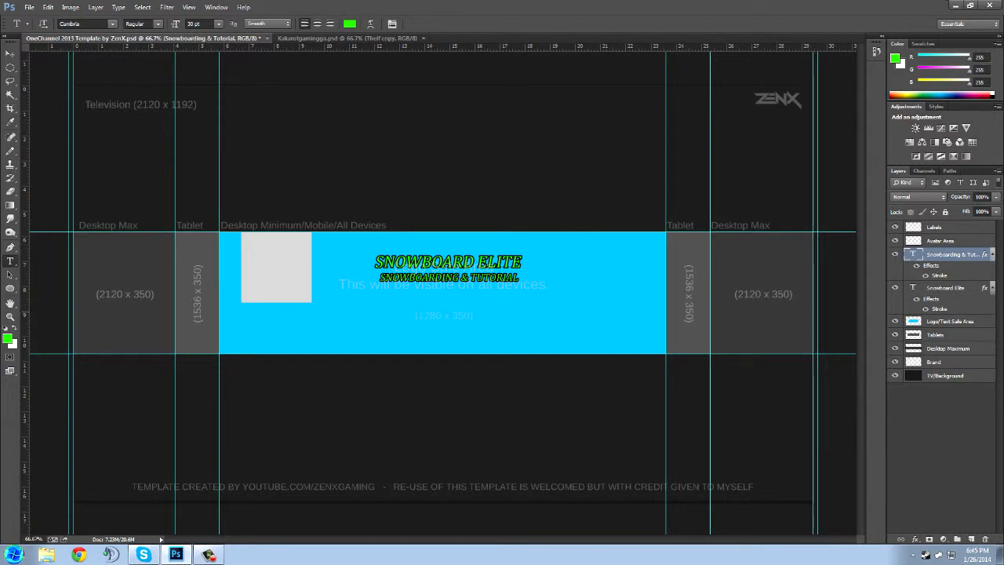
Reduce the Stroke size on the SNOWBOARDING & TUTORIAL text layer to make its black outline thinner.
{"action": "double_click", "coordinate": [952, 254]}
{"action": "double_click", "coordinate": [984, 254]}
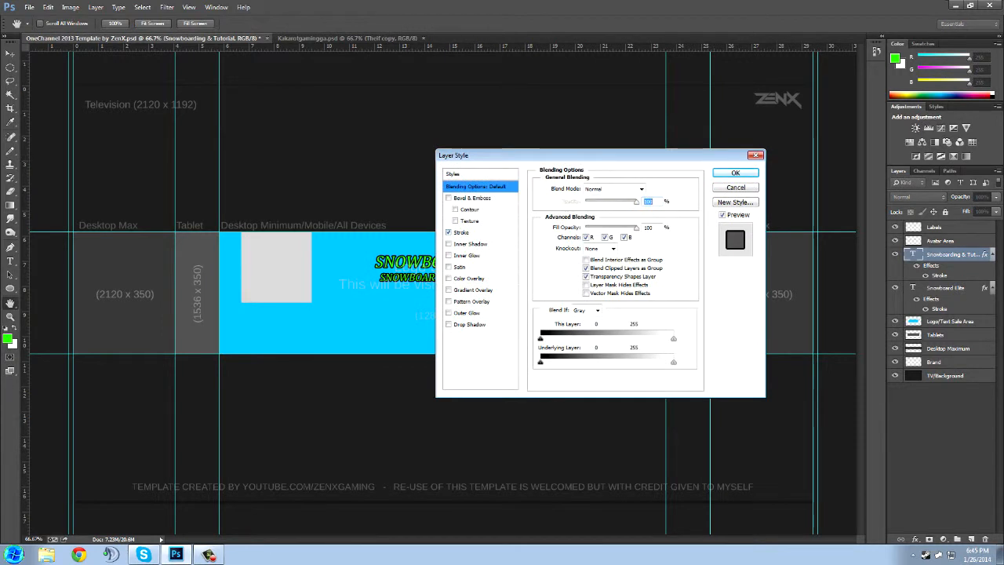
{"action": "left_click", "coordinate": [462, 233]}
{"action": "left_click_drag", "start_coordinate": [579, 189], "coordinate": [577, 188]}
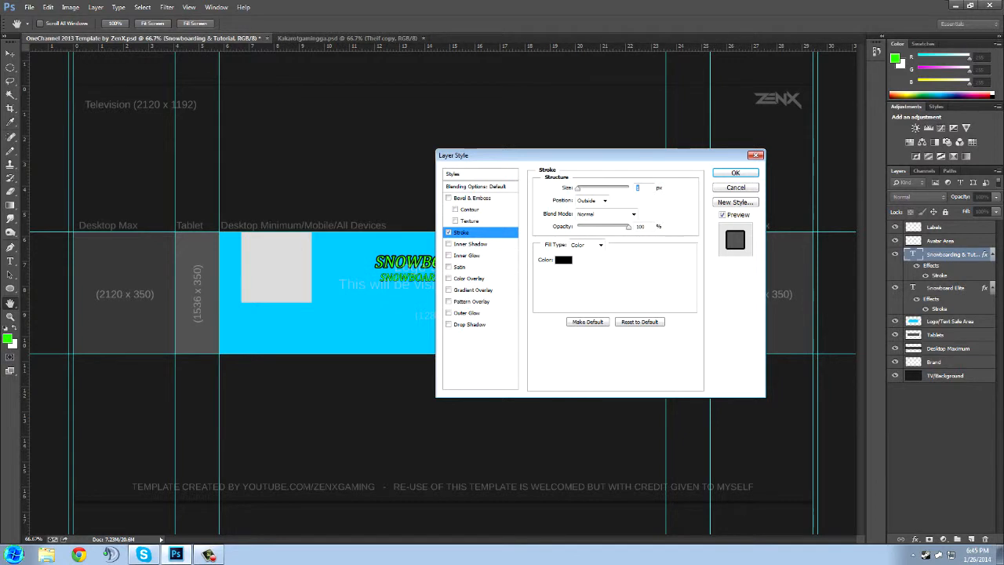
{"action": "key", "text": "Return"}
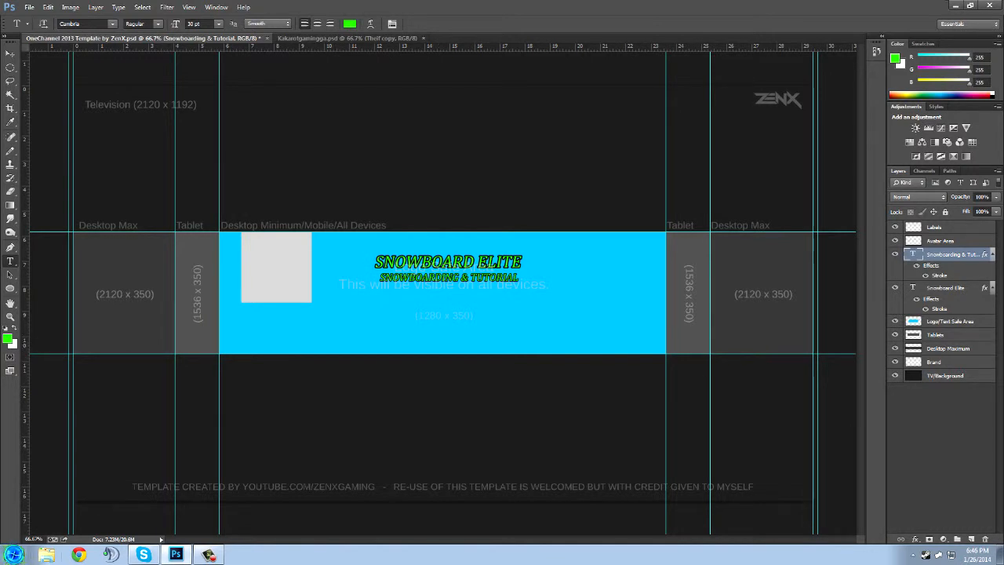
Find the Facebook logo image by searching Downloads for "Face" and place it into the banner document.
{"action": "left_click", "coordinate": [46, 555]}
{"action": "left_click", "coordinate": [327, 165]}
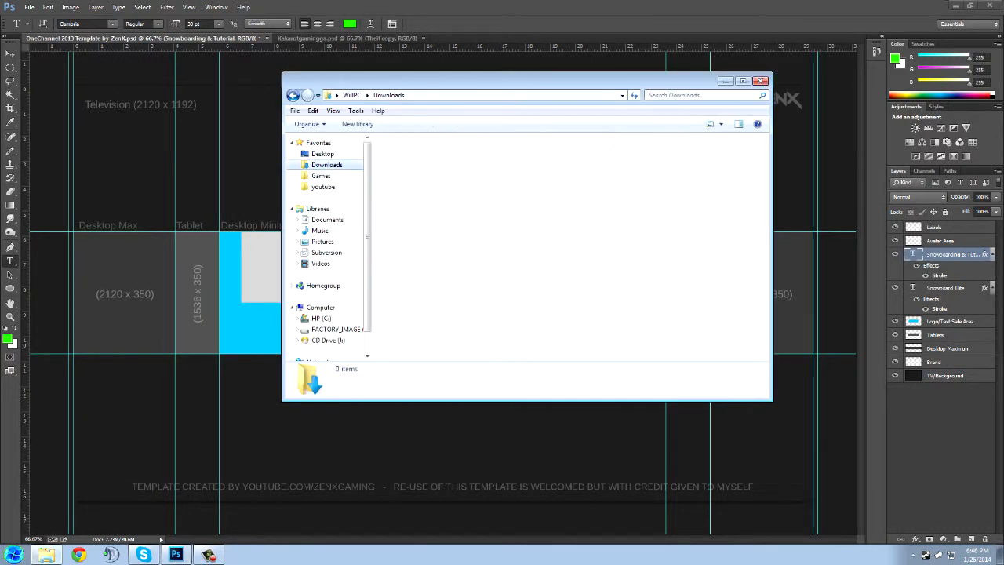
{"action": "left_click", "coordinate": [700, 96]}
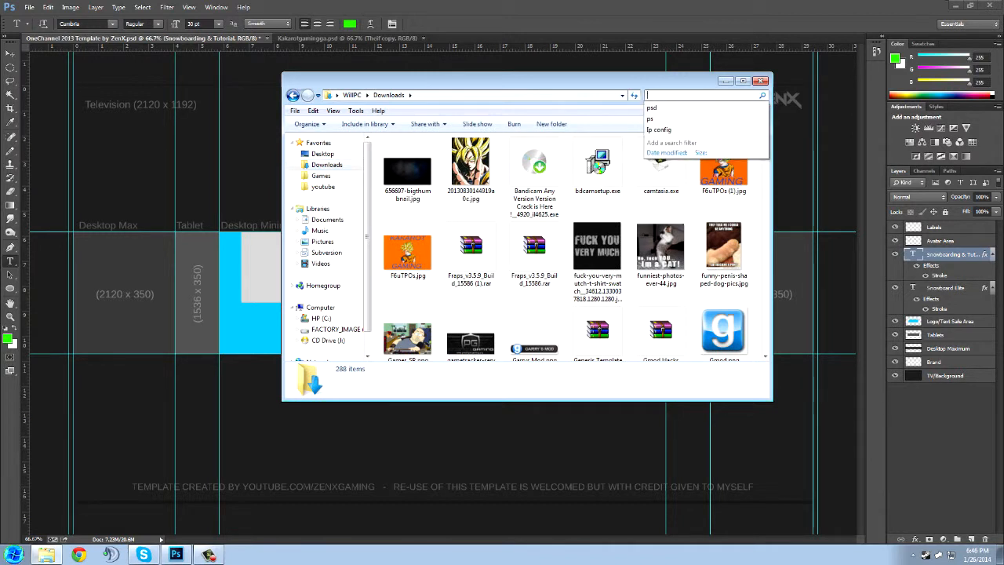
{"action": "type", "text": "Face"}
{"action": "left_click_drag", "start_coordinate": [515, 166], "coordinate": [303, 269]}
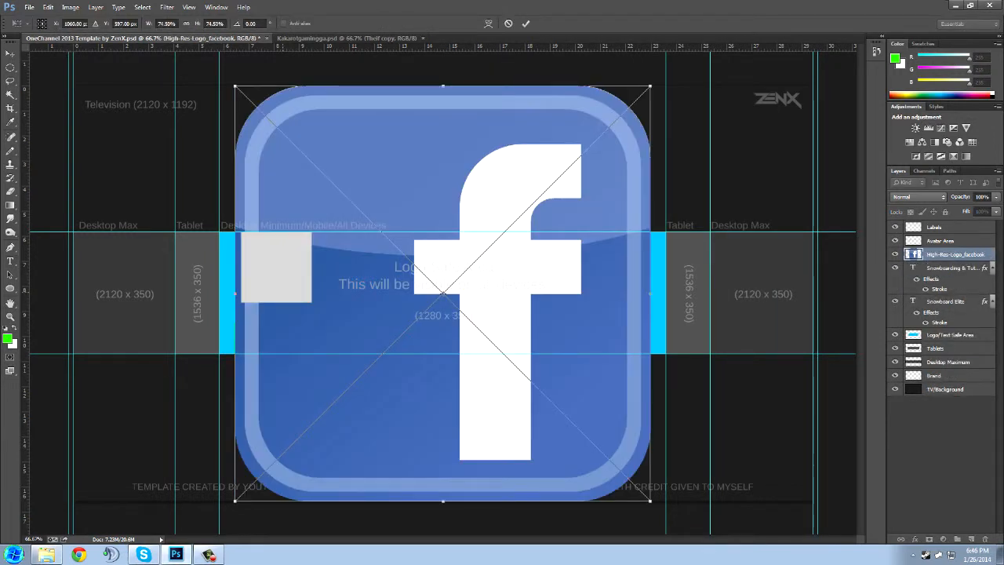
{"action": "left_click_drag", "start_coordinate": [650, 85], "coordinate": [424, 323]}
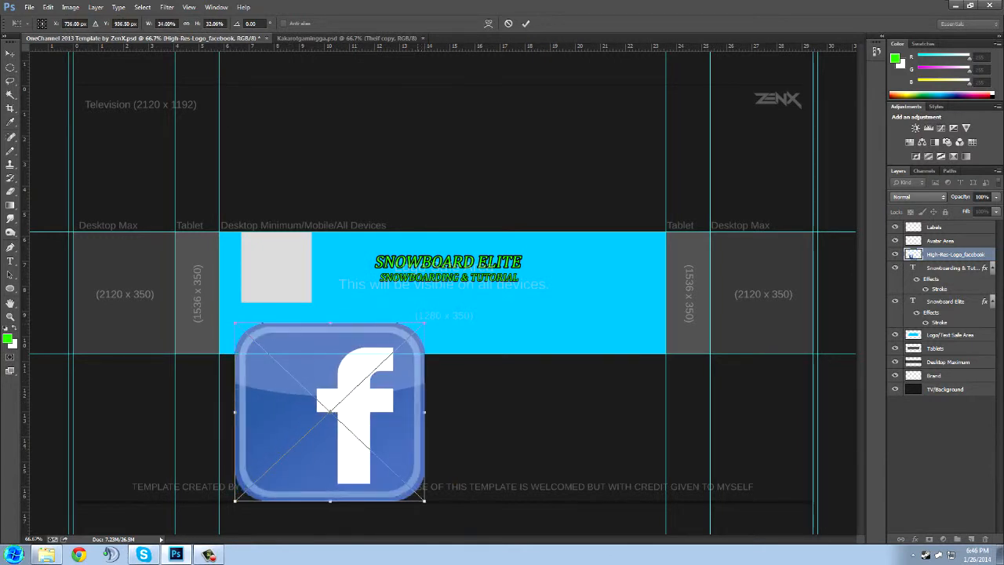
{"action": "key", "text": "ctrl+z"}
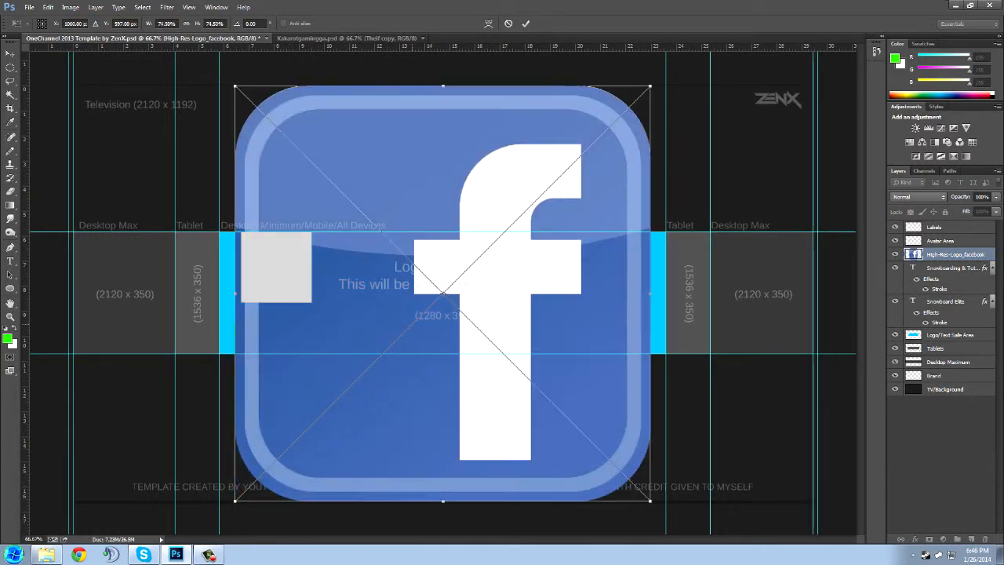
{"action": "left_click_drag", "start_coordinate": [650, 86], "coordinate": [277, 475]}
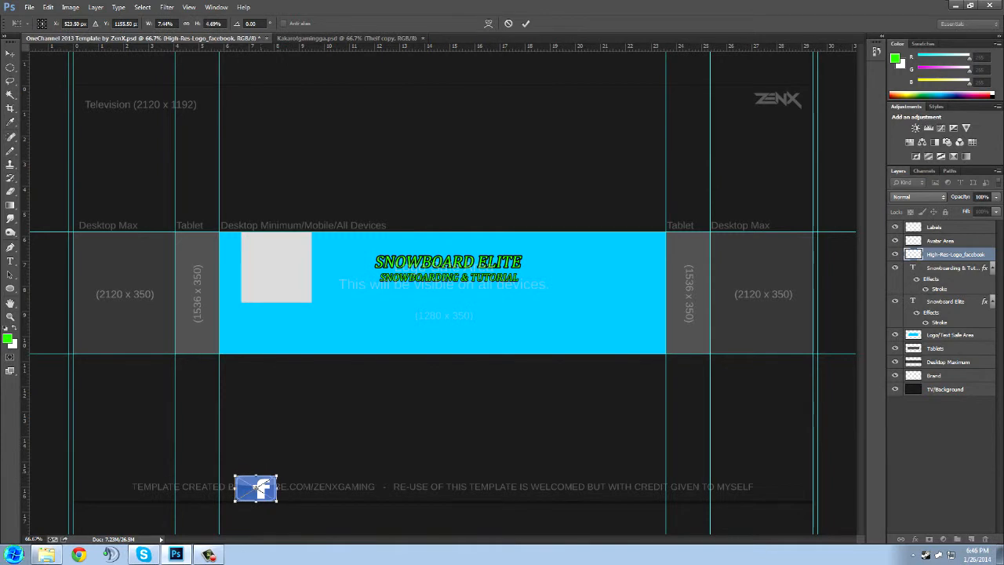
{"action": "key", "text": "ctrl+z"}
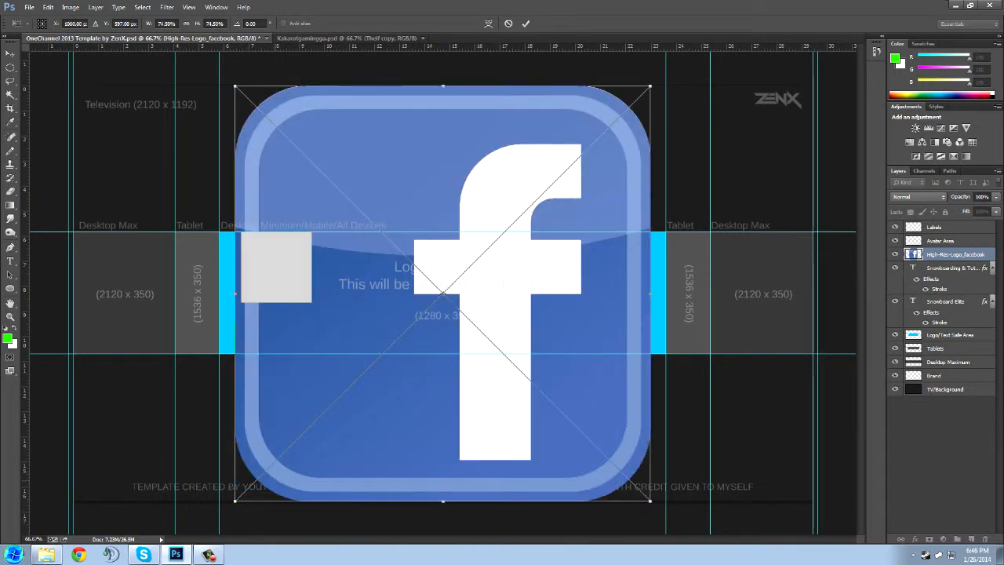
Scale the Facebook logo proportionally to about 6.13% and place it along the lower edge of the blue area, below the subtitle.
{"action": "left_click_drag", "start_coordinate": [650, 87], "coordinate": [376, 320]}
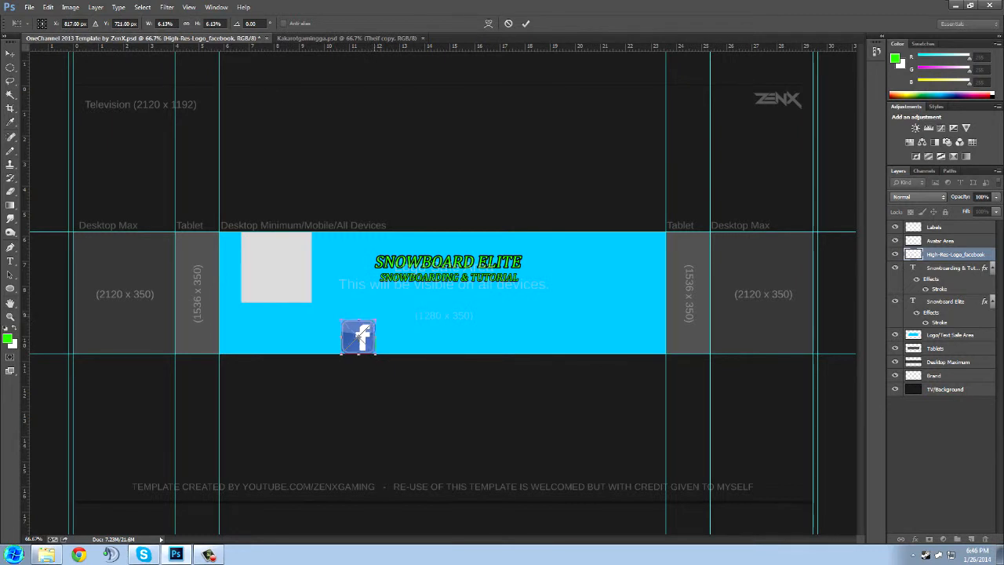
{"action": "right_click", "coordinate": [365, 339]}
{"action": "left_click", "coordinate": [389, 347]}
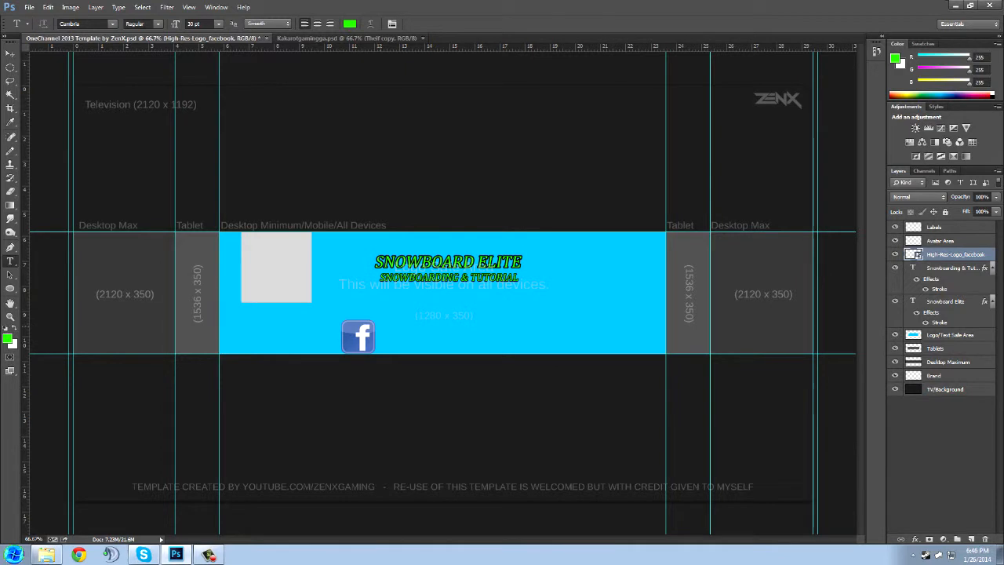
Add a text box just beside the Facebook logo reading /SNOWBOARDELITE.
{"action": "left_click", "coordinate": [393, 344]}
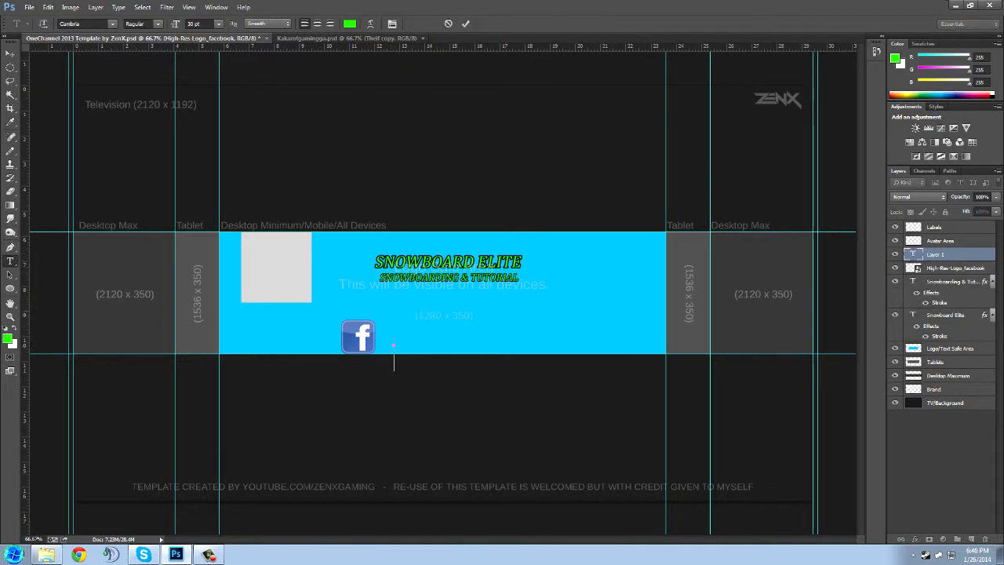
{"action": "left_click", "coordinate": [10, 54]}
{"action": "left_click", "coordinate": [10, 261]}
{"action": "left_click_drag", "start_coordinate": [384, 321], "coordinate": [533, 345]}
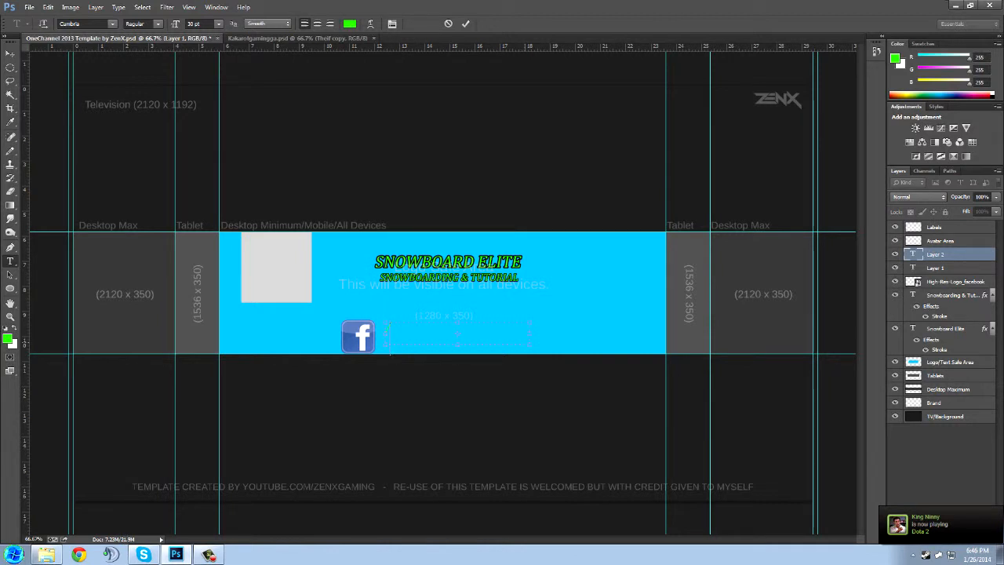
{"action": "type", "text": "SNOWB"}
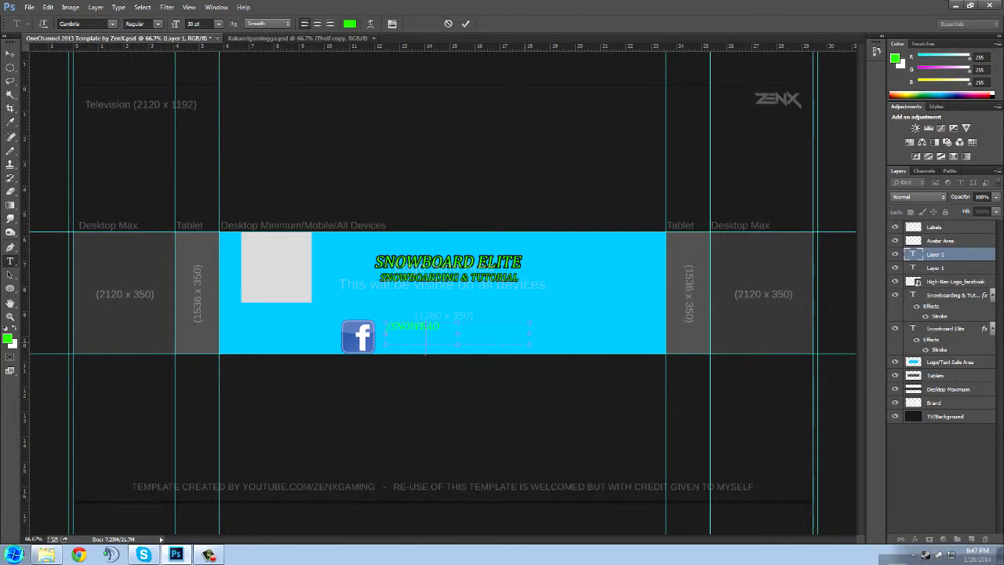
{"action": "type", "text": "OARD"}
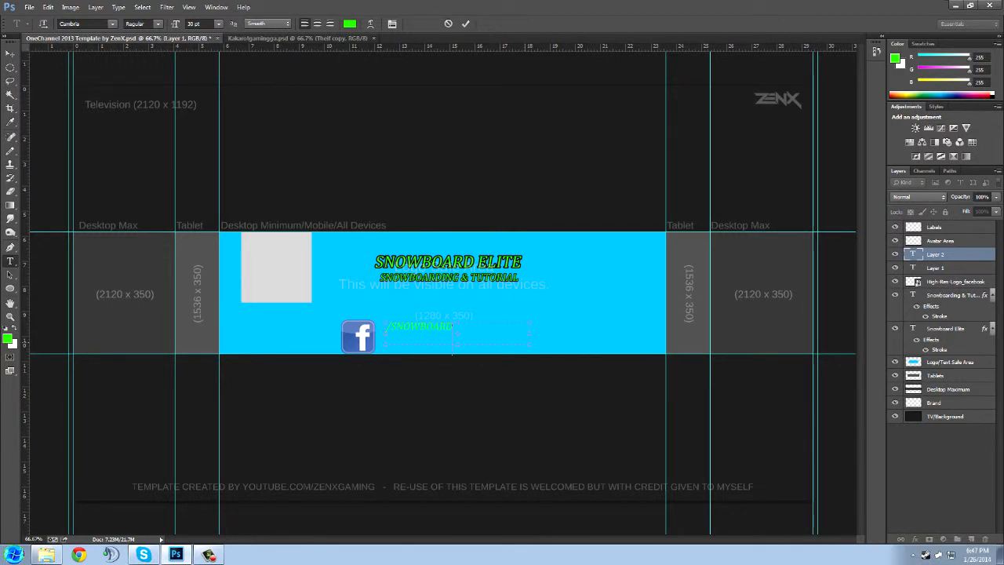
{"action": "type", "text": "ELITE"}
Recolor the whole /SNOWBOARDELITE text to pure red.
{"action": "key", "text": "ctrl+a"}
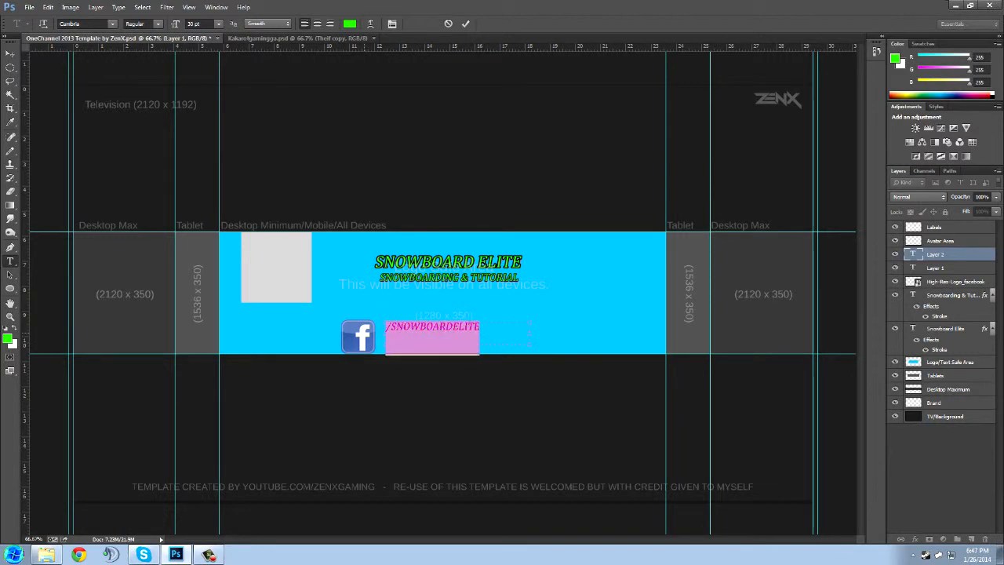
{"action": "left_click", "coordinate": [14, 328]}
{"action": "left_click", "coordinate": [7, 338]}
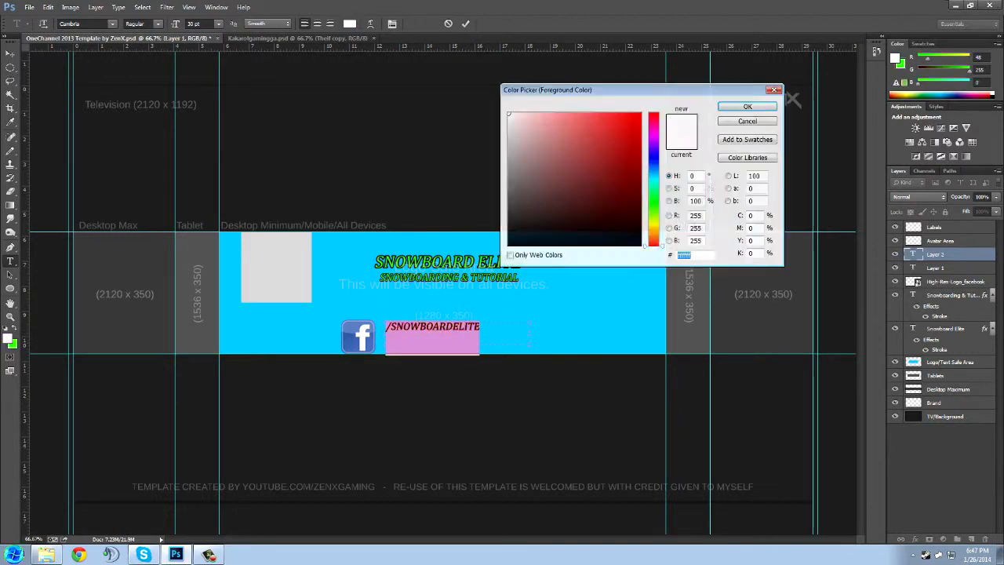
{"action": "left_click", "coordinate": [641, 113]}
{"action": "key", "text": "Return"}
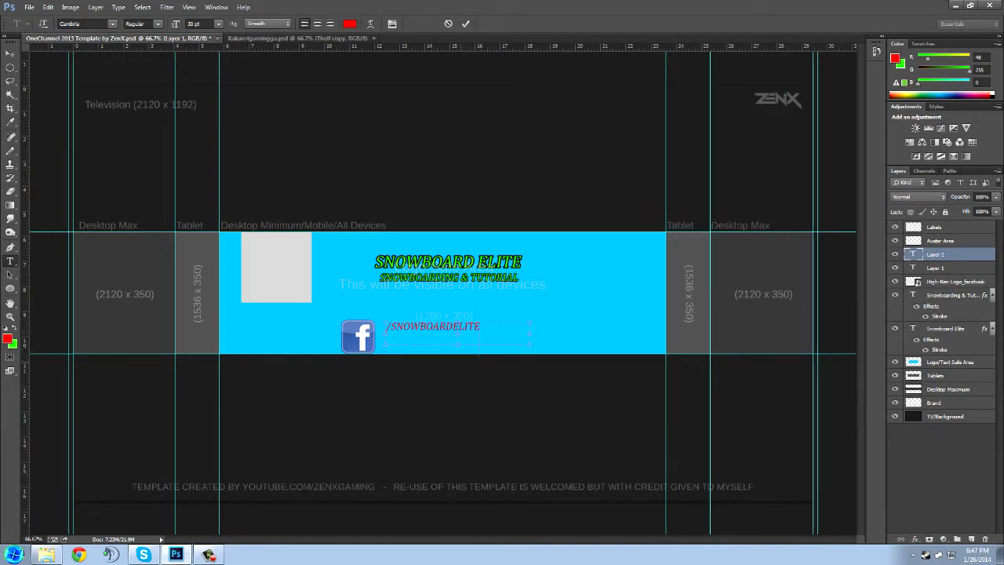
Set the /SNOWBOARDELITE text to 36 pt and move it directly against the Facebook logo, inside the blue area.
{"action": "left_click_drag", "start_coordinate": [479, 359], "coordinate": [375, 348]}
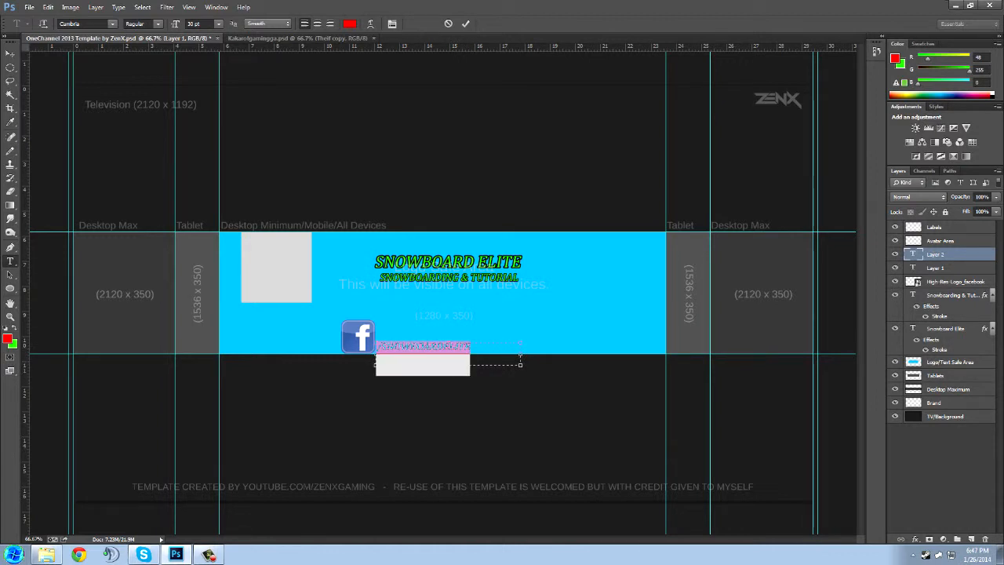
{"action": "left_click", "coordinate": [218, 24]}
{"action": "left_click", "coordinate": [200, 145]}
{"action": "left_click", "coordinate": [492, 353]}
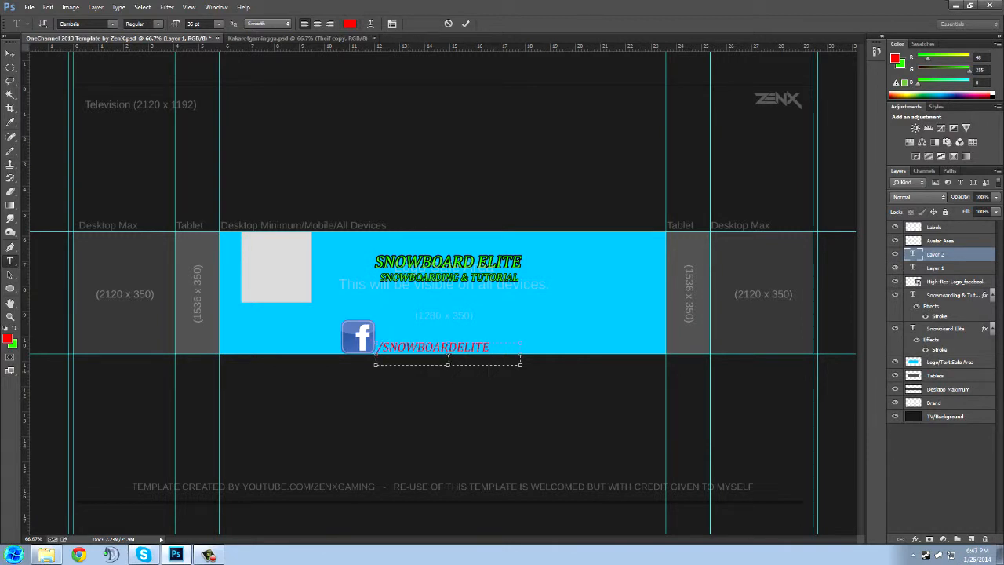
{"action": "left_click_drag", "start_coordinate": [489, 374], "coordinate": [486, 366]}
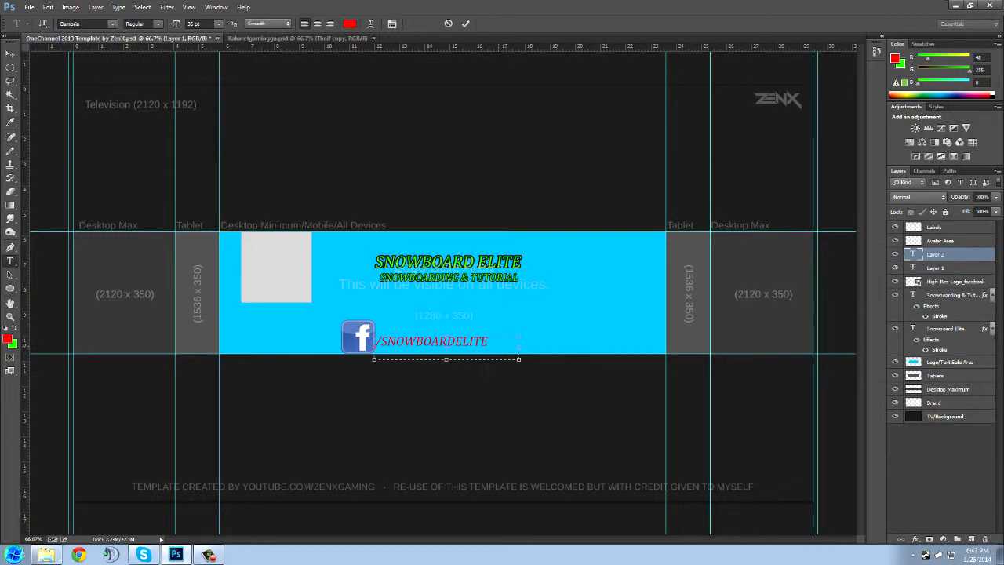
{"action": "left_click", "coordinate": [10, 54]}
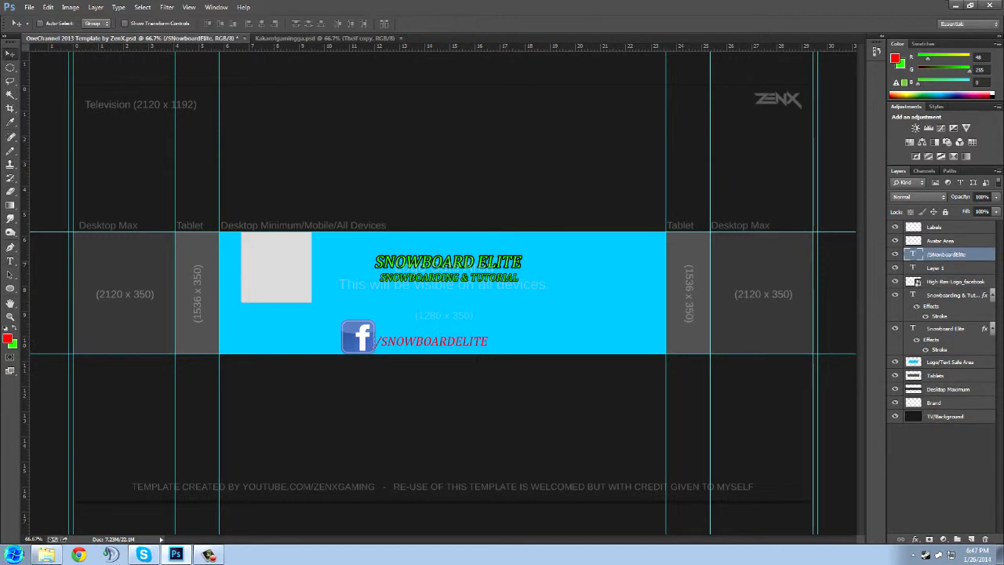
Apply a 1 px black outside Stroke to the /SNOWBOARDELITE text layer and nudge the text slightly away from the logo.
{"action": "double_click", "coordinate": [977, 254]}
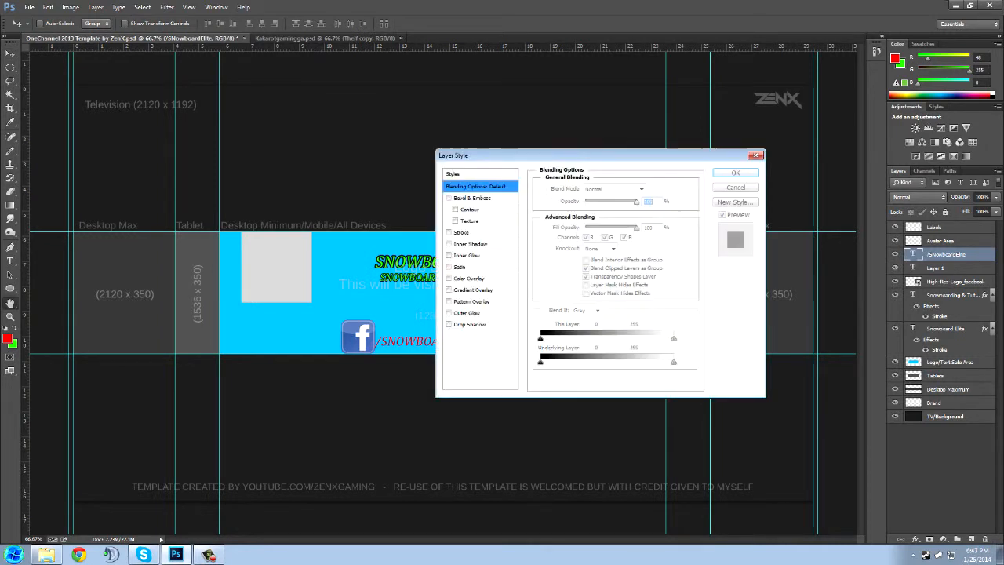
{"action": "left_click", "coordinate": [461, 233]}
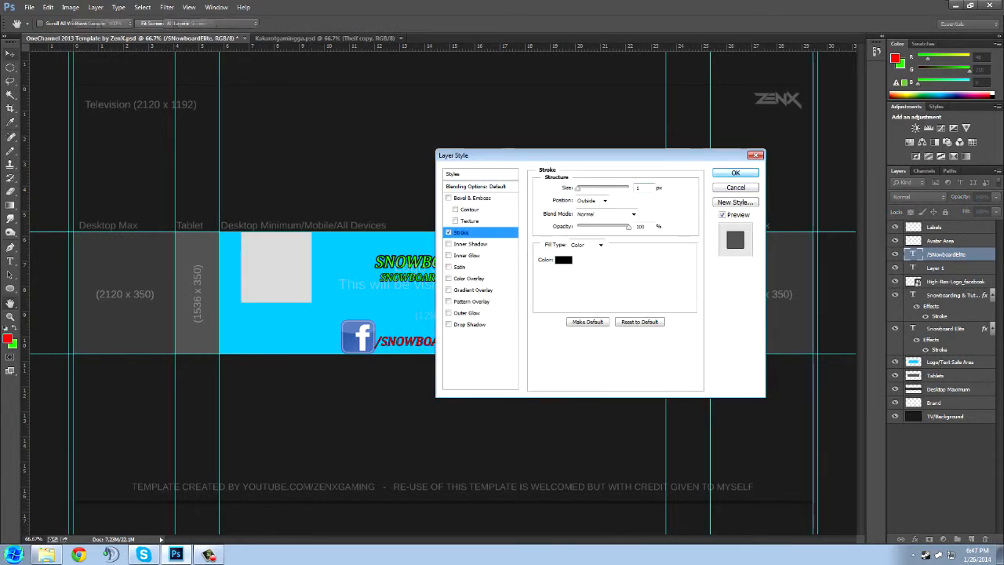
{"action": "key", "text": "Return"}
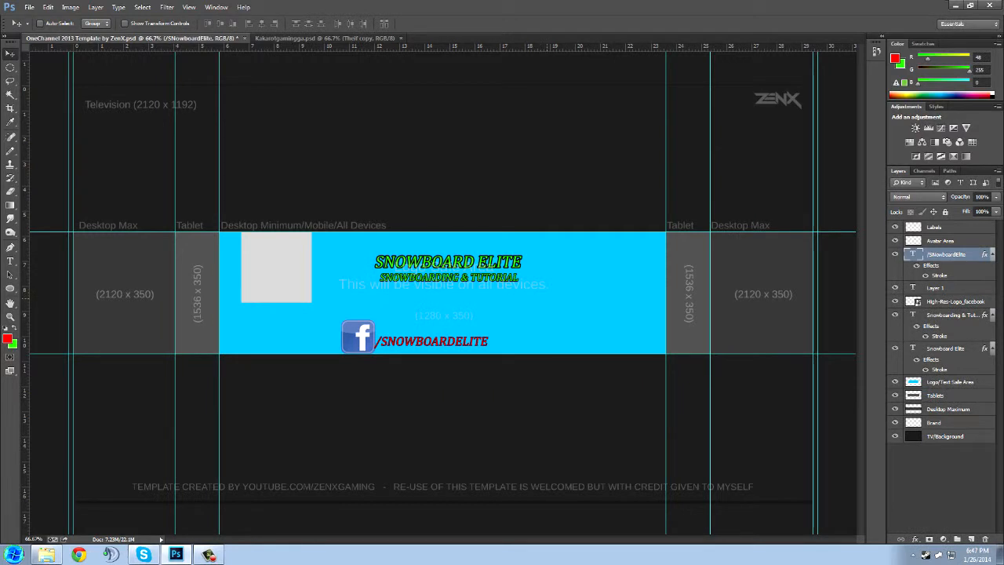
{"action": "left_click_drag", "start_coordinate": [461, 341], "coordinate": [463, 341]}
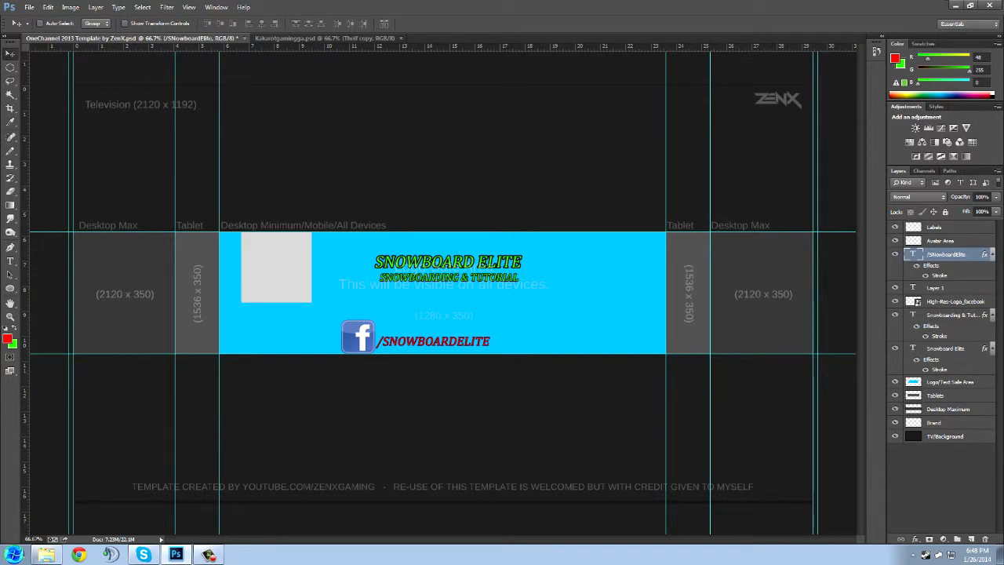
Delete the Brand layer containing the template author's logo and credit line.
{"action": "left_click", "coordinate": [945, 421]}
{"action": "right_click", "coordinate": [945, 421]}
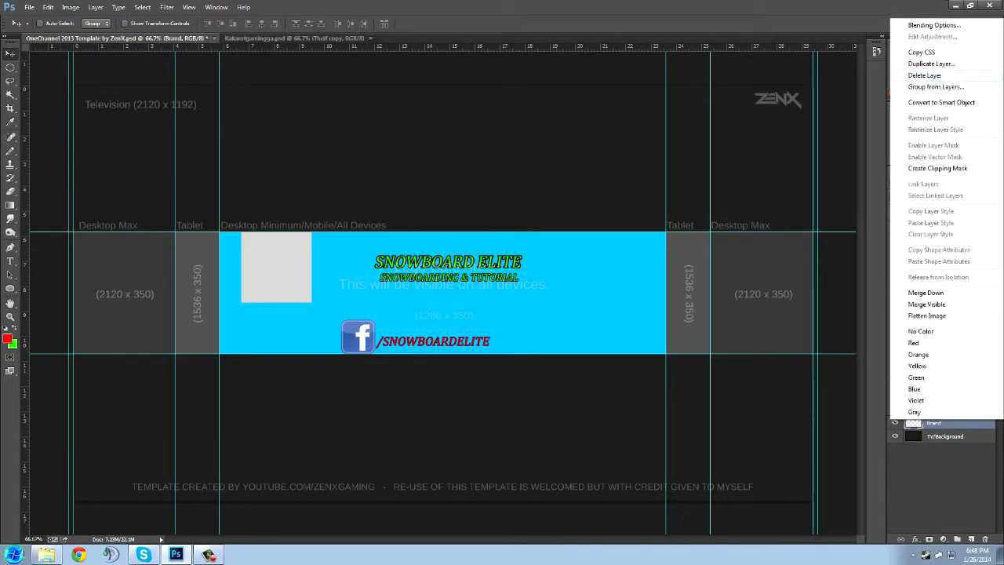
{"action": "left_click", "coordinate": [925, 76]}
{"action": "key", "text": "Return"}
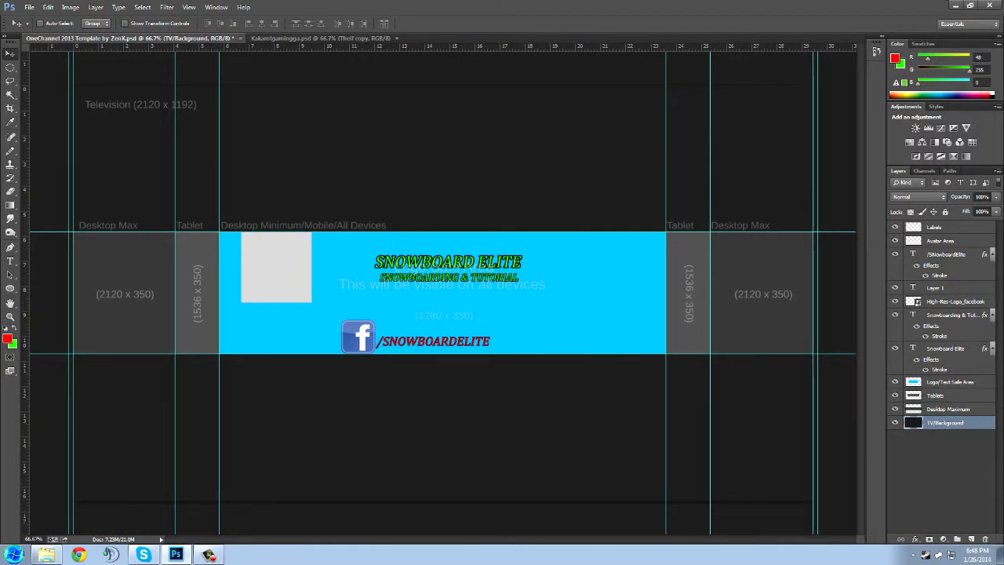
Hide the Tablets, Desktop Maximum, Labels and Avatar Area layers.
{"action": "left_click", "coordinate": [895, 395]}
{"action": "left_click", "coordinate": [894, 395]}
{"action": "left_click", "coordinate": [895, 395]}
{"action": "left_click", "coordinate": [895, 409]}
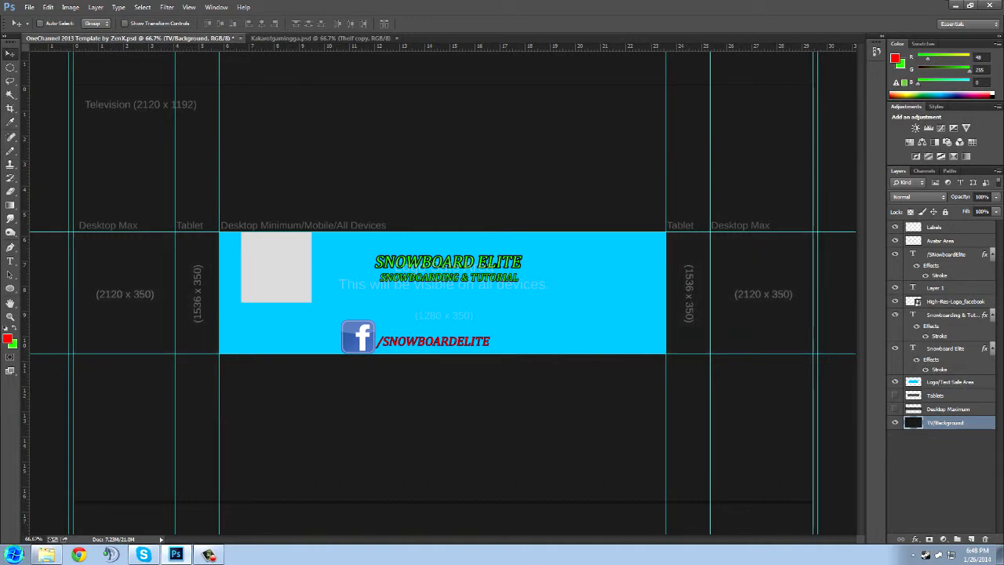
{"action": "left_click", "coordinate": [895, 226]}
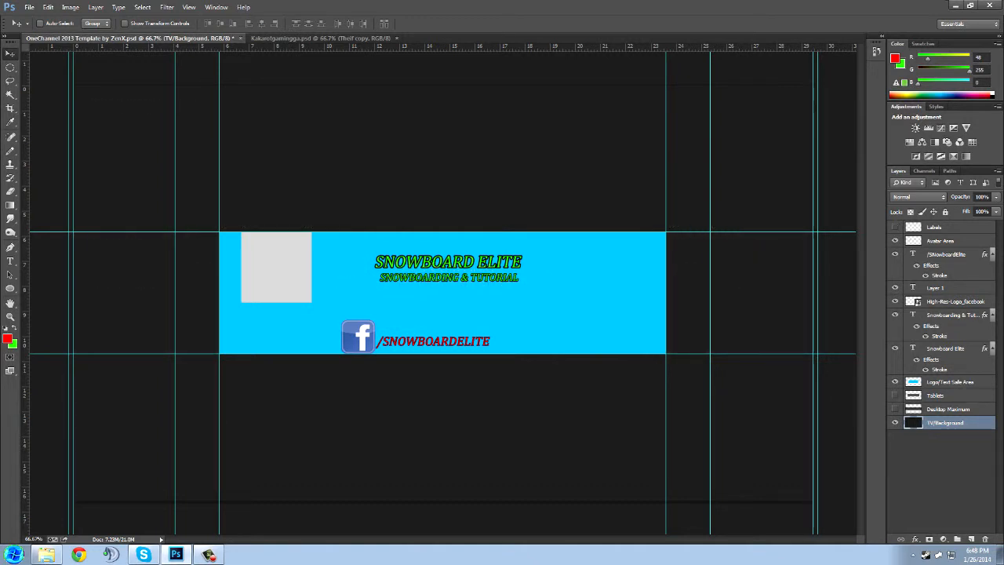
{"action": "left_click", "coordinate": [894, 240]}
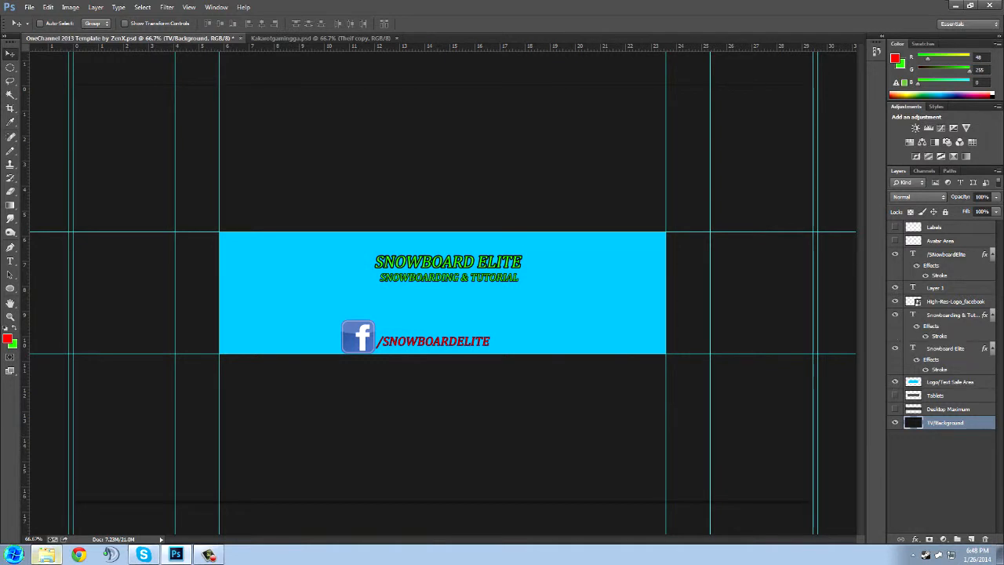
{"action": "left_click", "coordinate": [46, 555]}
{"action": "left_click_drag", "start_coordinate": [407, 166], "coordinate": [249, 279]}
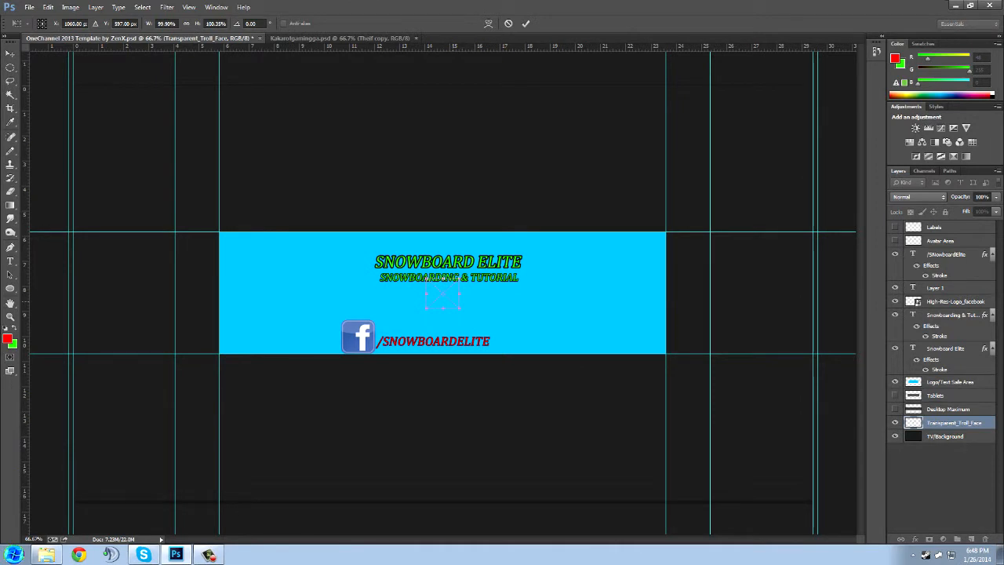
{"action": "left_click_drag", "start_coordinate": [443, 298], "coordinate": [545, 319]}
{"action": "right_click", "coordinate": [553, 322]}
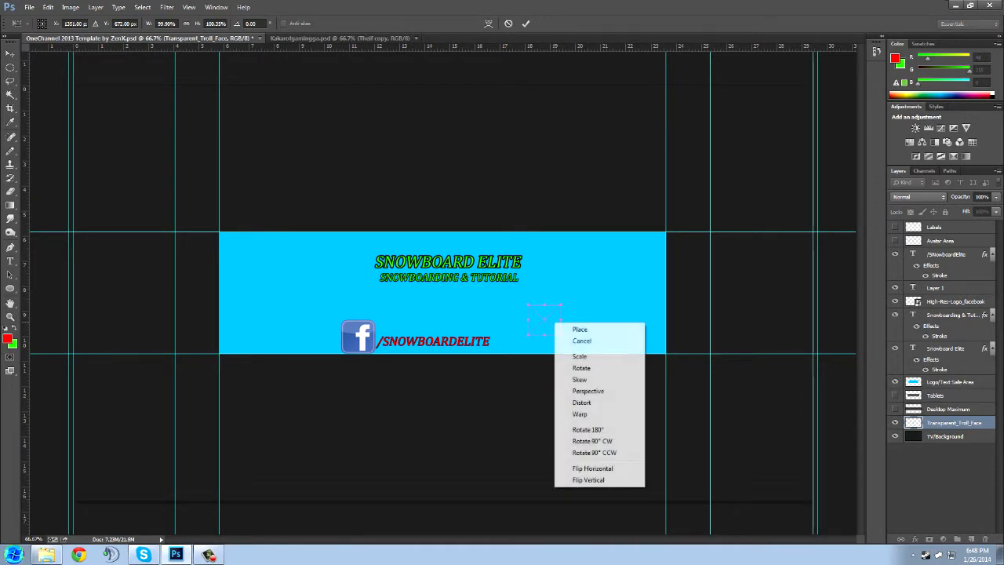
{"action": "left_click", "coordinate": [581, 340]}
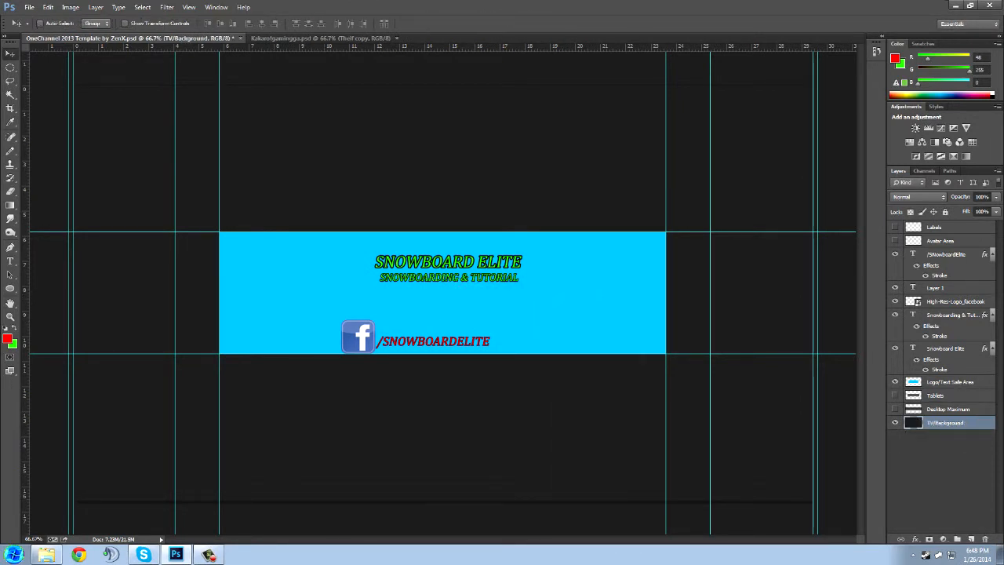
Place the Son_goku_ssj_raging_blast PNG from the Downloads folder near the blue area's right end, with its lower edge on the area's bottom guide.
{"action": "left_click", "coordinate": [46, 554]}
{"action": "left_click", "coordinate": [326, 165]}
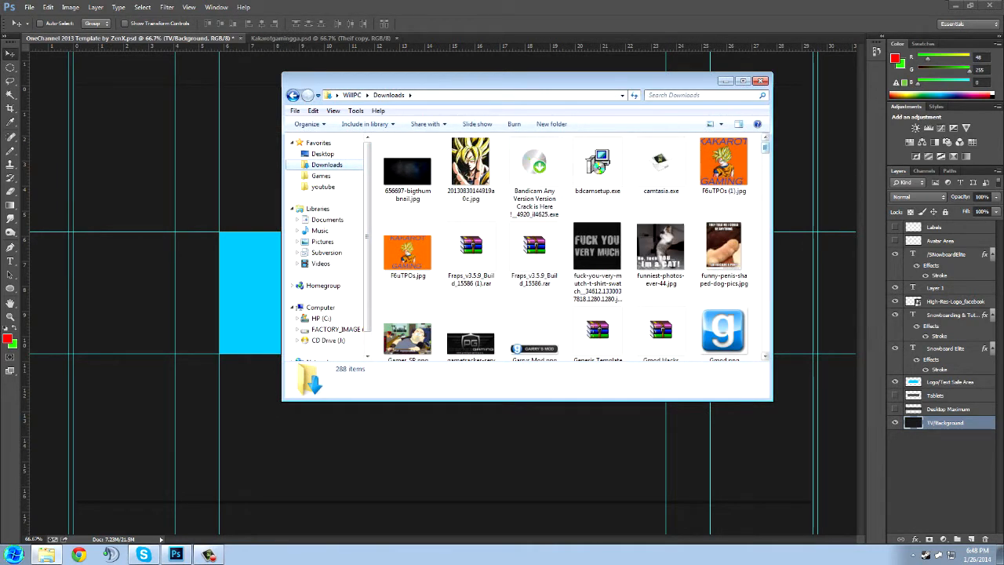
{"action": "scroll", "coordinate": [658, 149], "scroll_direction": "down", "scroll_amount": 5}
{"action": "scroll", "coordinate": [658, 145], "scroll_direction": "down", "scroll_amount": 5}
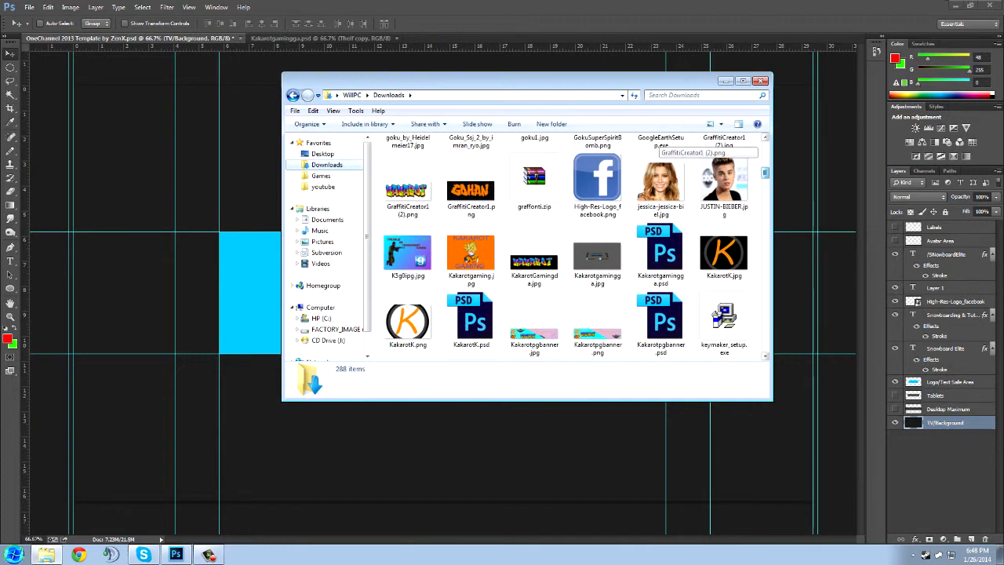
{"action": "scroll", "coordinate": [659, 145], "scroll_direction": "down", "scroll_amount": 10}
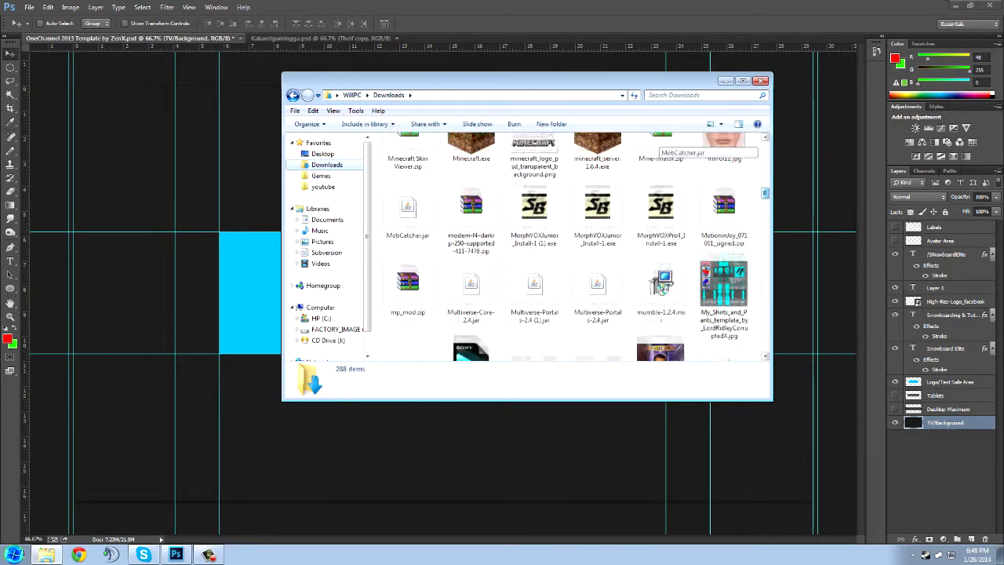
{"action": "scroll", "coordinate": [659, 146], "scroll_direction": "down", "scroll_amount": 10}
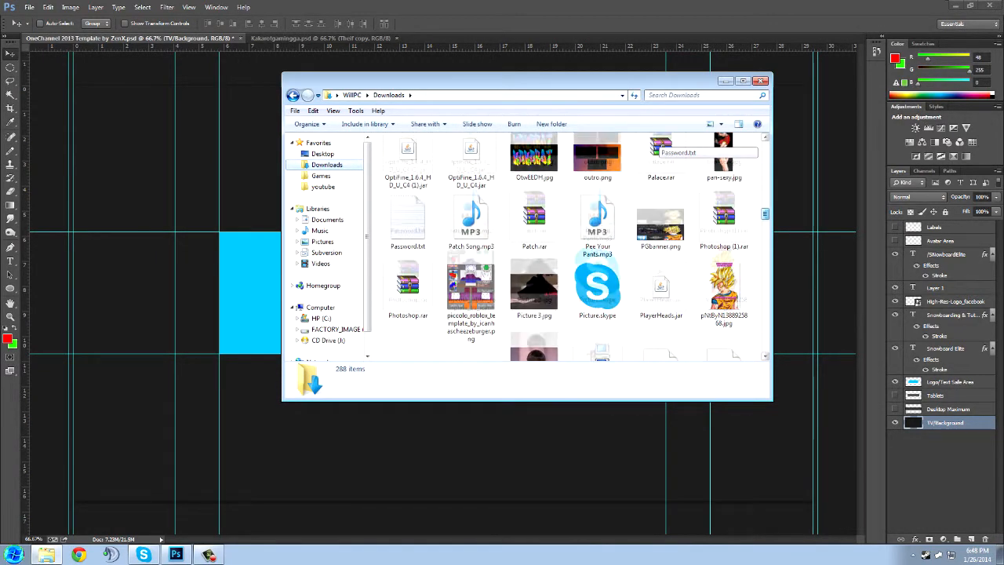
{"action": "scroll", "coordinate": [659, 146], "scroll_direction": "down", "scroll_amount": 5}
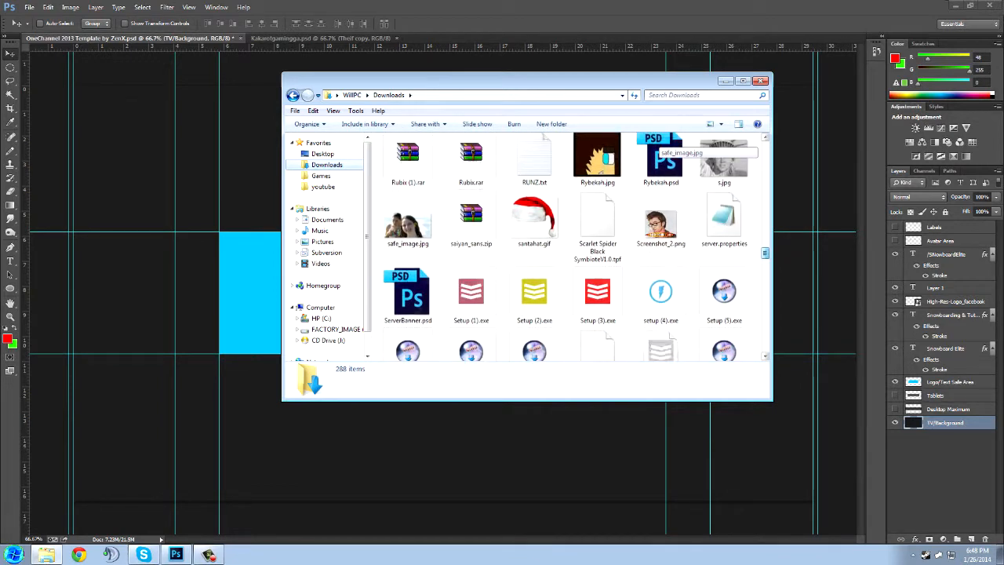
{"action": "scroll", "coordinate": [659, 146], "scroll_direction": "down", "scroll_amount": 5}
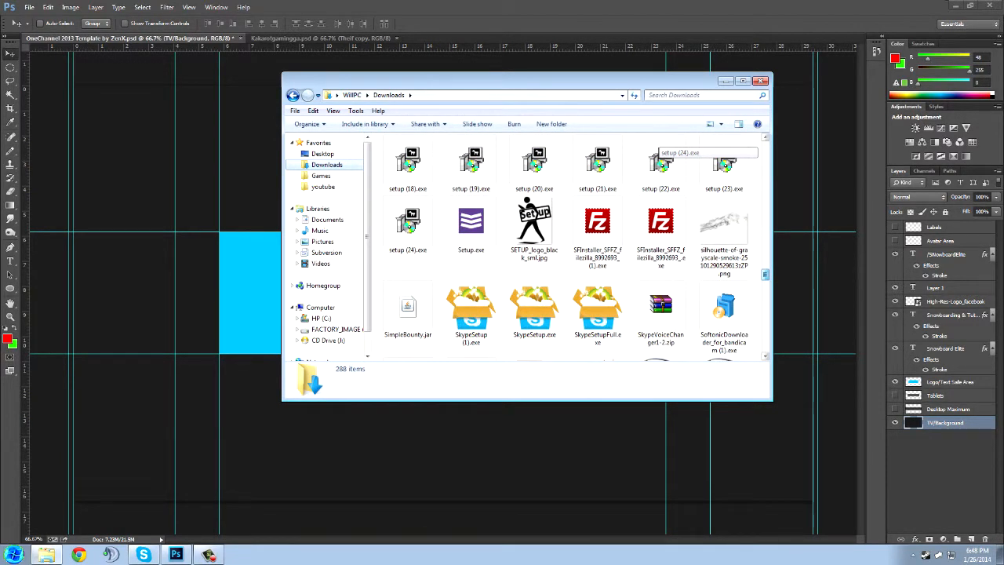
{"action": "scroll", "coordinate": [659, 146], "scroll_direction": "down", "scroll_amount": 5}
{"action": "left_click_drag", "start_coordinate": [597, 207], "coordinate": [253, 282]}
{"action": "left_click_drag", "start_coordinate": [505, 281], "coordinate": [664, 259]}
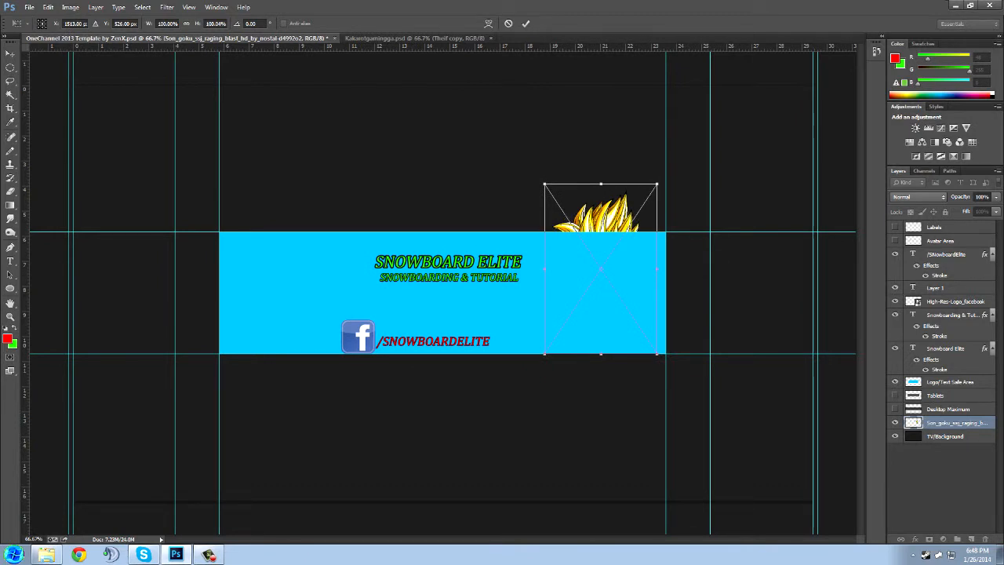
{"action": "right_click", "coordinate": [625, 219]}
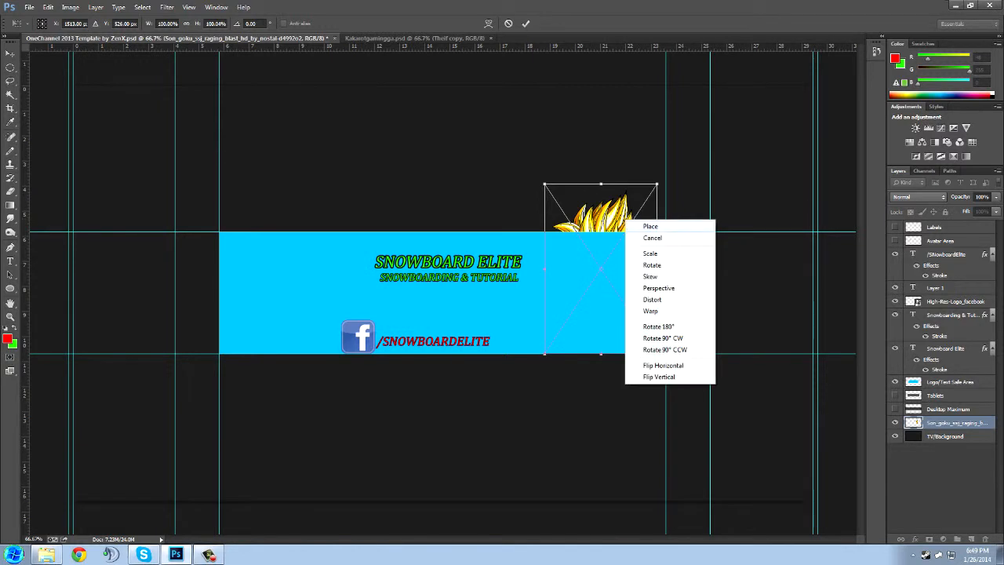
{"action": "left_click", "coordinate": [651, 225]}
Move the Goku layer directly above Layer 1 and scale the image to about 74% so it fits the blue area's height.
{"action": "left_click_drag", "start_coordinate": [916, 423], "coordinate": [910, 290]}
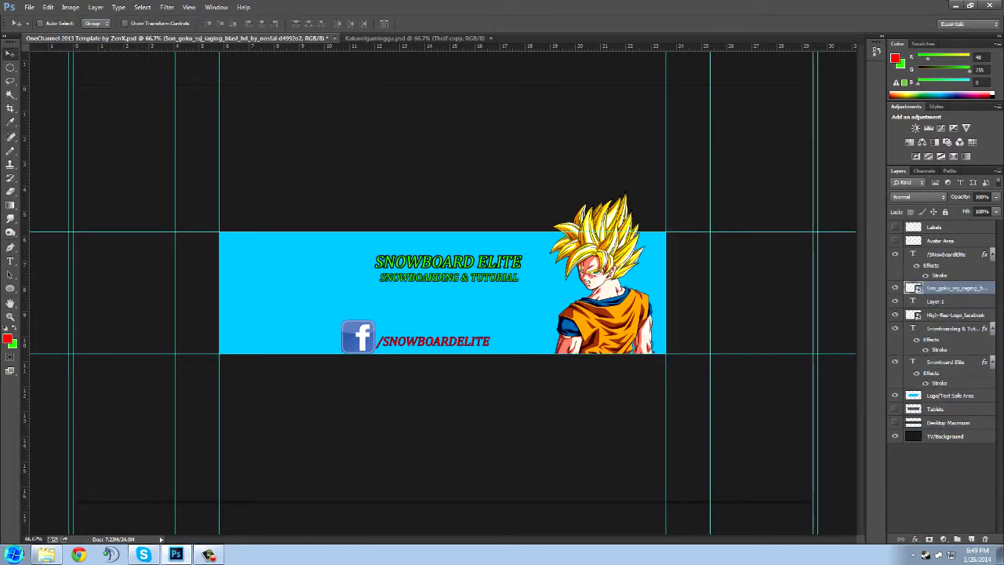
{"action": "left_click_drag", "start_coordinate": [602, 251], "coordinate": [599, 251]}
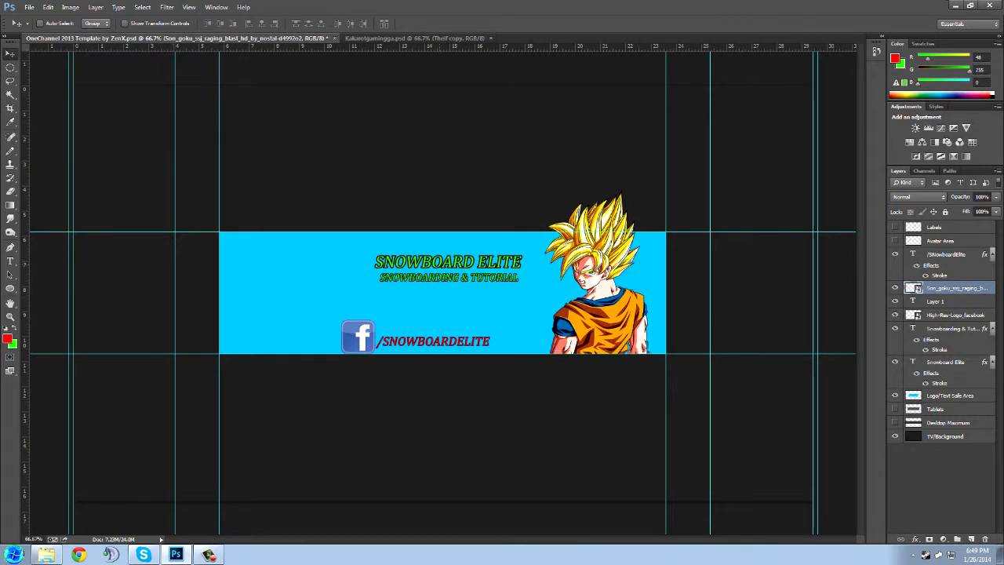
{"action": "left_click", "coordinate": [124, 22]}
{"action": "left_click_drag", "start_coordinate": [649, 190], "coordinate": [619, 224]}
{"action": "left_click_drag", "start_coordinate": [596, 291], "coordinate": [596, 298]}
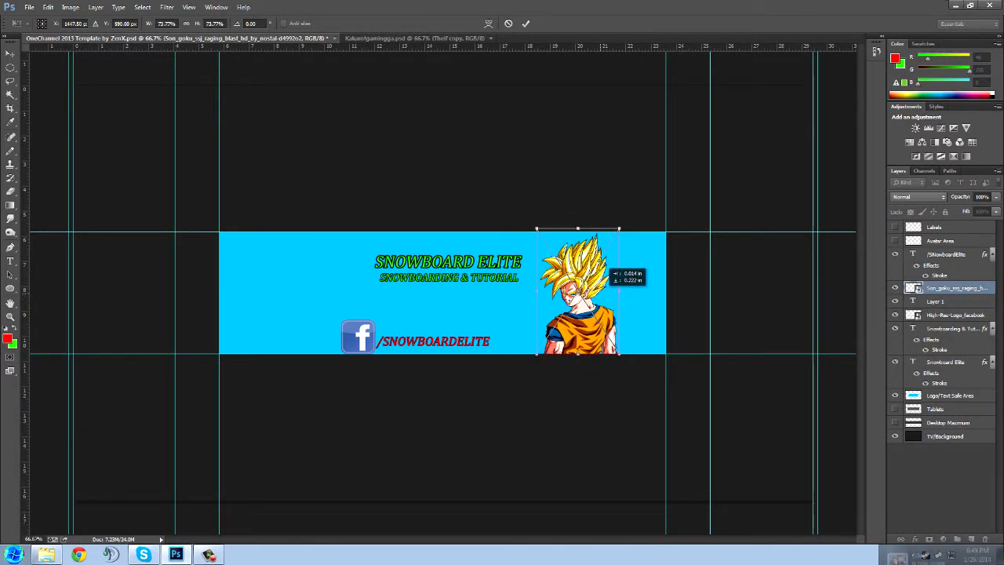
{"action": "right_click", "coordinate": [596, 294]}
{"action": "left_click", "coordinate": [625, 301]}
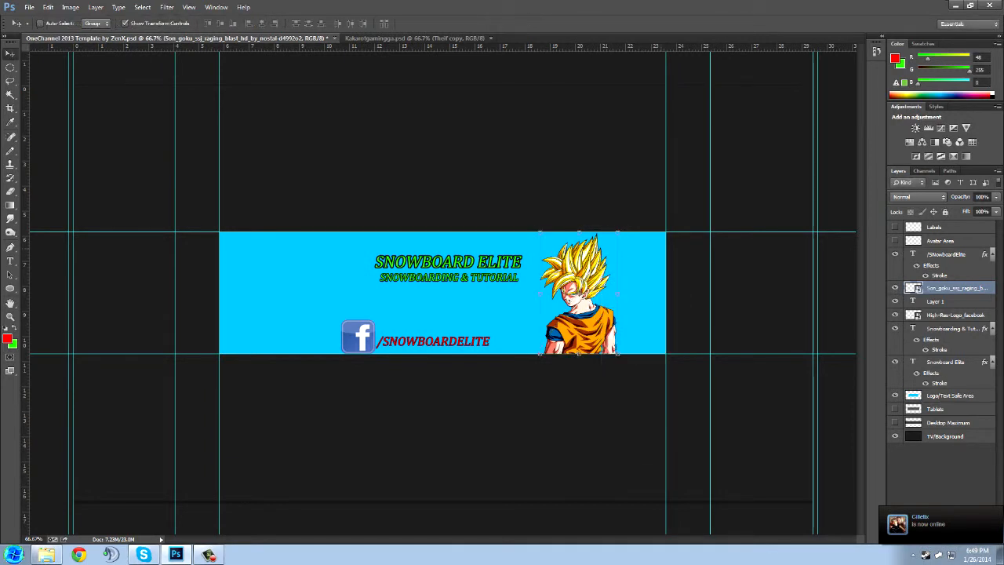
{"action": "left_click", "coordinate": [124, 23]}
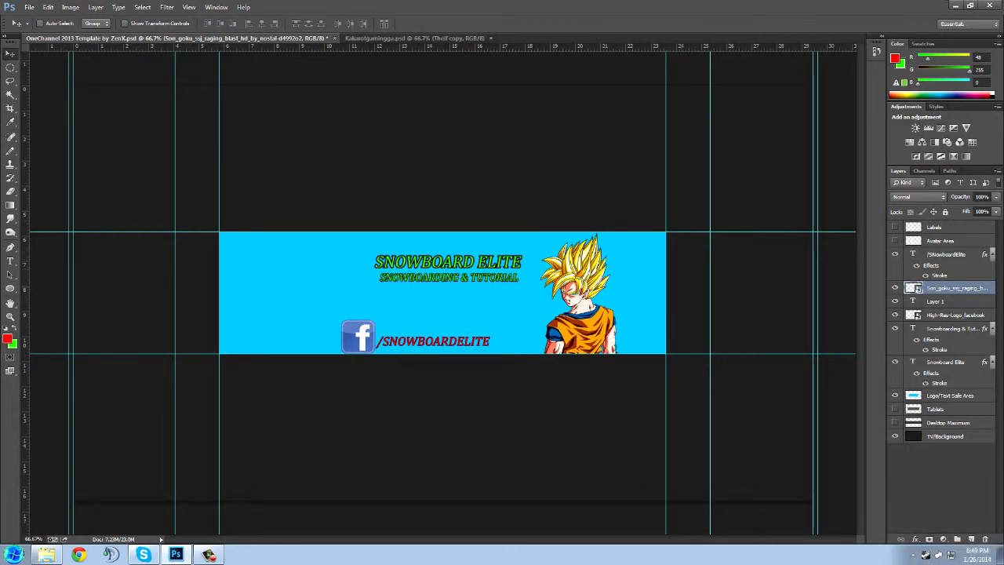
Place 656697-bigthumbnail.jpg from the Downloads folder into the banner document.
{"action": "left_click", "coordinate": [46, 554]}
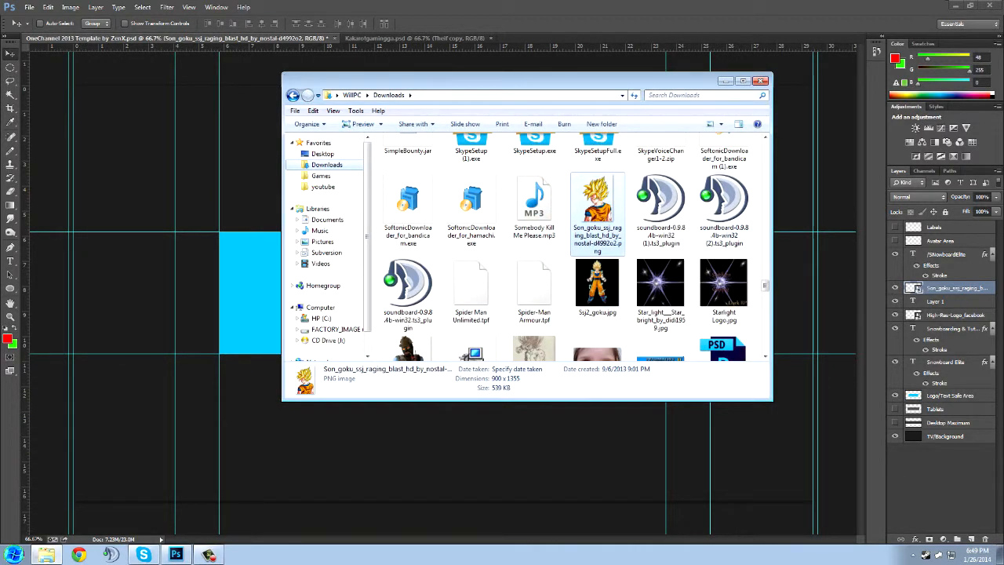
{"action": "scroll", "coordinate": [690, 282], "scroll_direction": "up", "scroll_amount": 10}
{"action": "scroll", "coordinate": [659, 291], "scroll_direction": "up", "scroll_amount": 10}
{"action": "scroll", "coordinate": [658, 292], "scroll_direction": "up", "scroll_amount": 10}
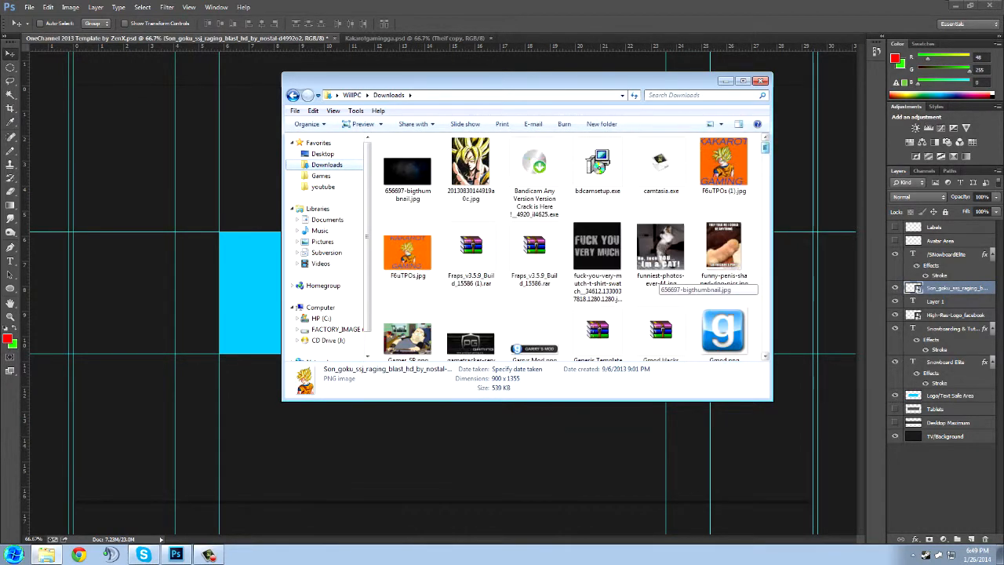
{"action": "left_click_drag", "start_coordinate": [407, 171], "coordinate": [235, 235]}
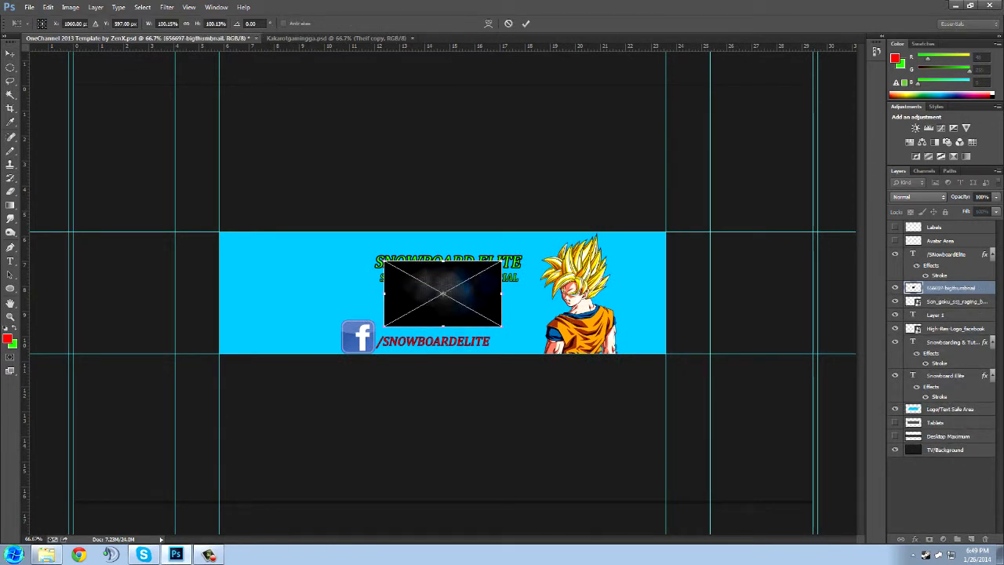
Stretch the placed dark image to about 742% by 758% to cover the canvas and move its layer directly above TV/Background.
{"action": "left_click_drag", "start_coordinate": [501, 261], "coordinate": [888, 40]}
{"action": "left_click_drag", "start_coordinate": [384, 326], "coordinate": [24, 536]}
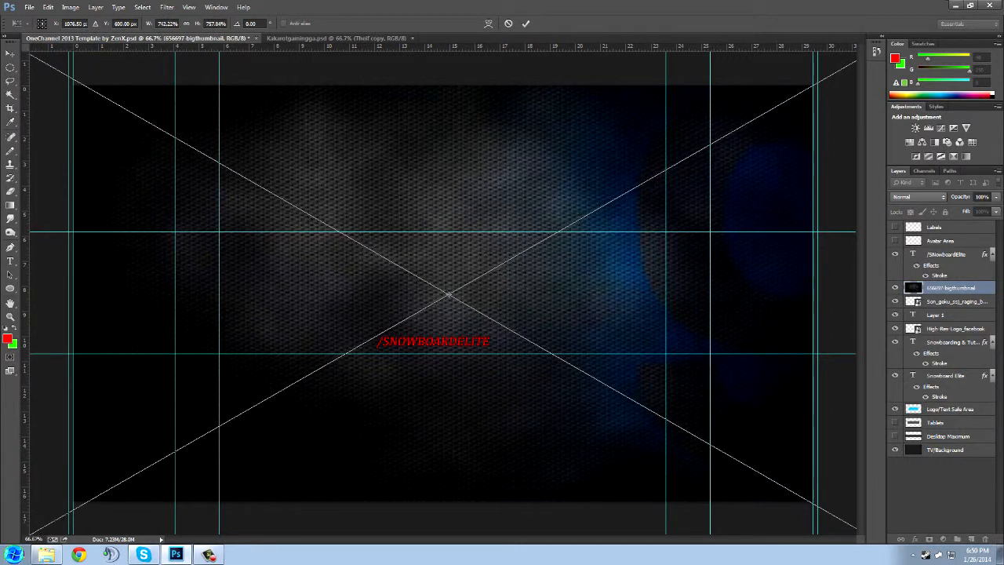
{"action": "right_click", "coordinate": [596, 301]}
{"action": "left_click", "coordinate": [616, 309]}
{"action": "left_click_drag", "start_coordinate": [950, 287], "coordinate": [951, 430]}
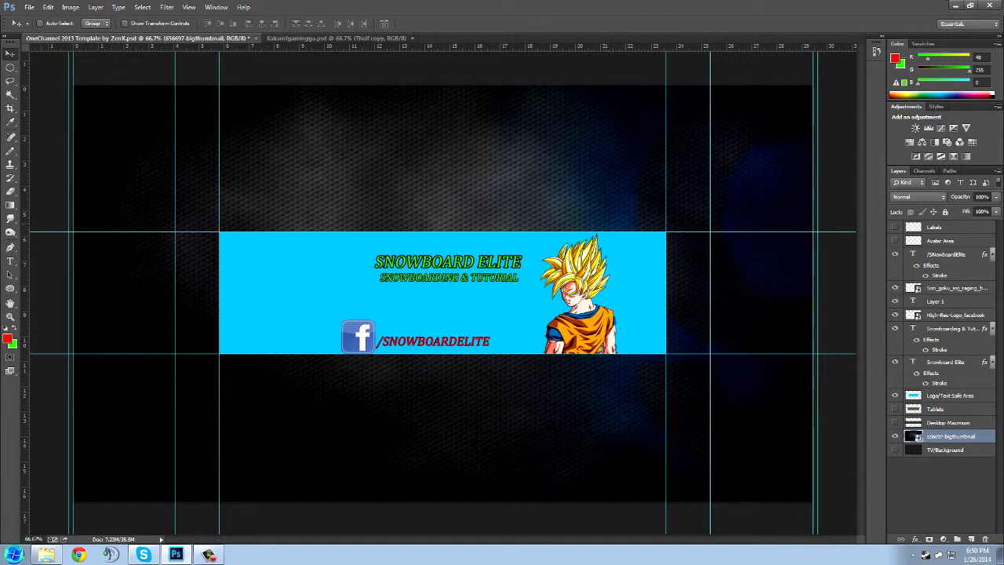
Close the Downloads folder window.
{"action": "left_click", "coordinate": [47, 554]}
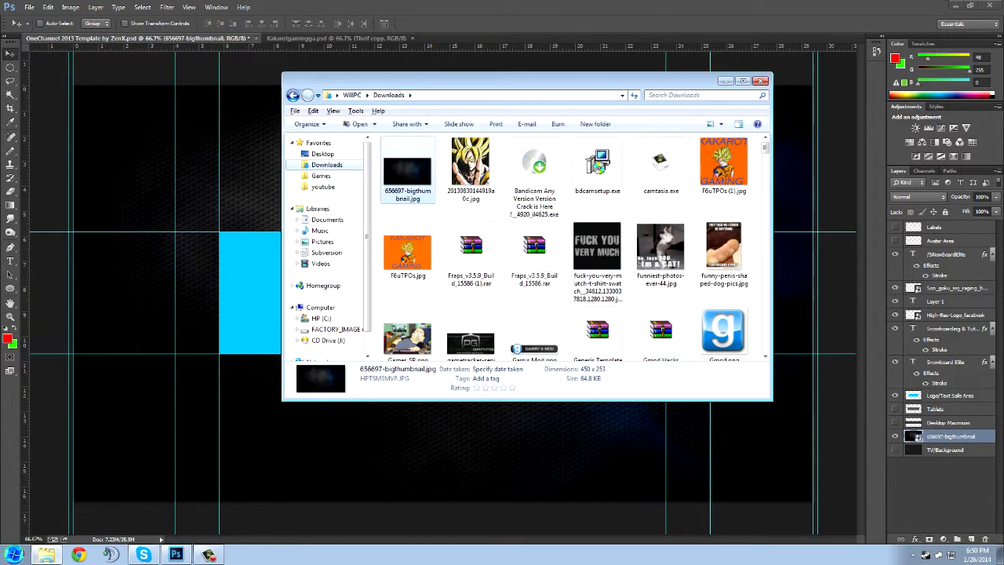
{"action": "left_click", "coordinate": [760, 81]}
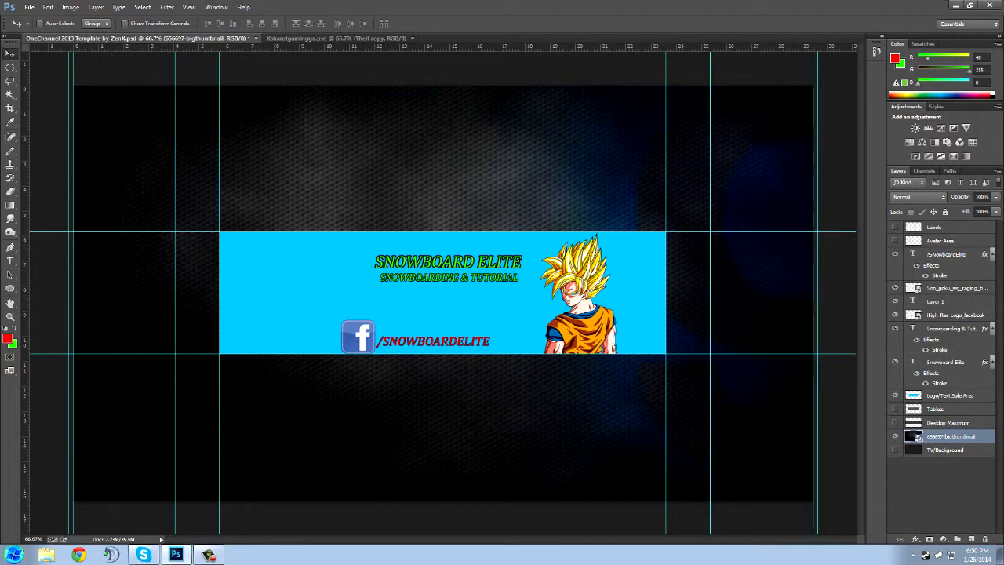
Delete the Labels, Avatar Area and empty Layer 1 layers.
{"action": "right_click", "coordinate": [945, 227]}
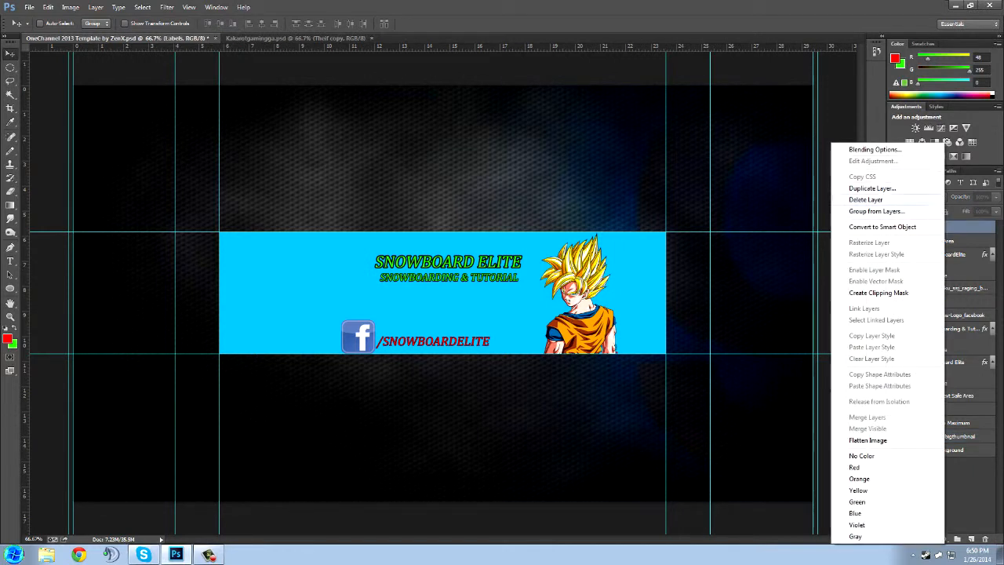
{"action": "left_click", "coordinate": [865, 199]}
{"action": "left_click", "coordinate": [469, 207]}
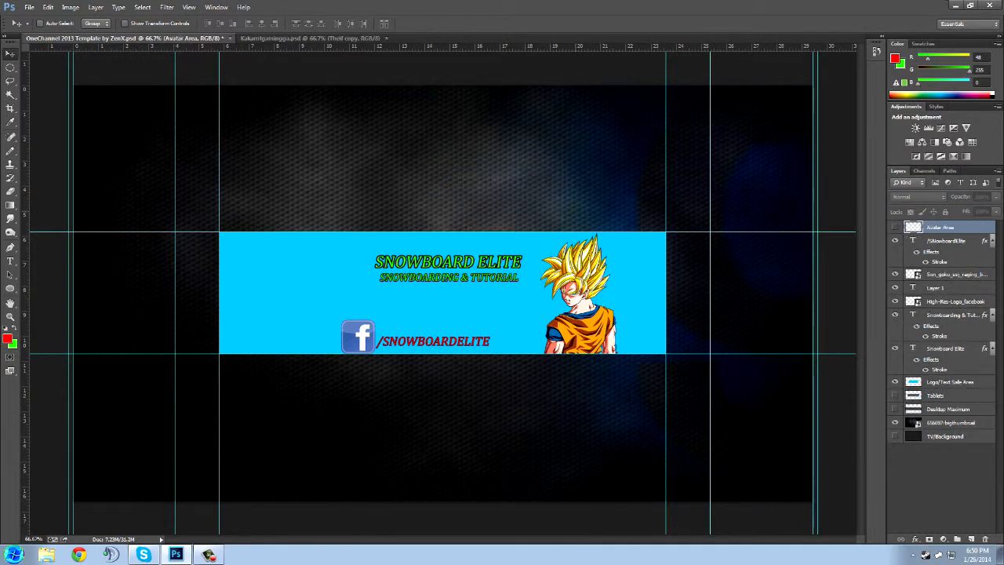
{"action": "right_click", "coordinate": [961, 227]}
{"action": "left_click", "coordinate": [870, 199]}
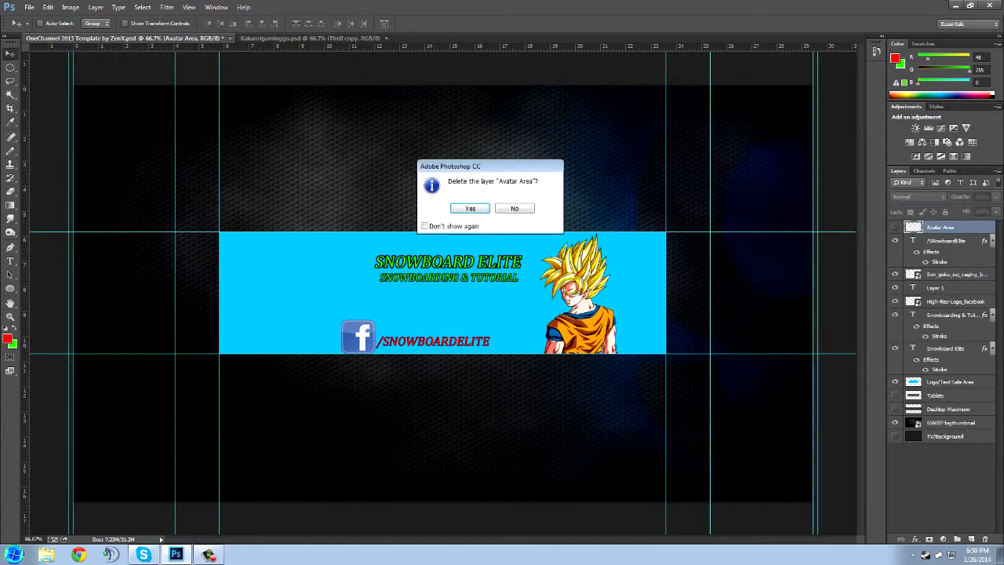
{"action": "left_click", "coordinate": [469, 206]}
{"action": "right_click", "coordinate": [953, 274]}
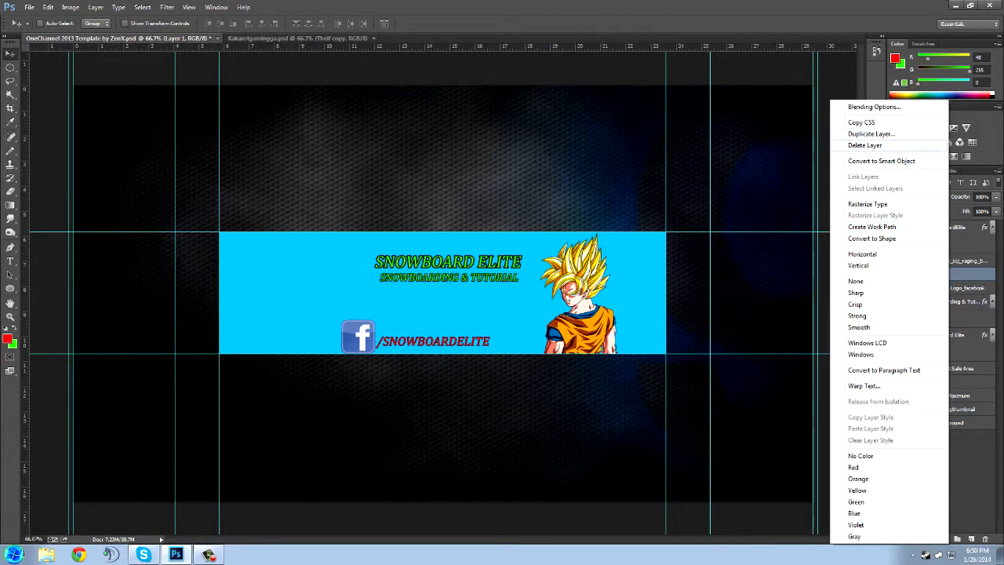
{"action": "left_click", "coordinate": [864, 145]}
{"action": "left_click", "coordinate": [470, 208]}
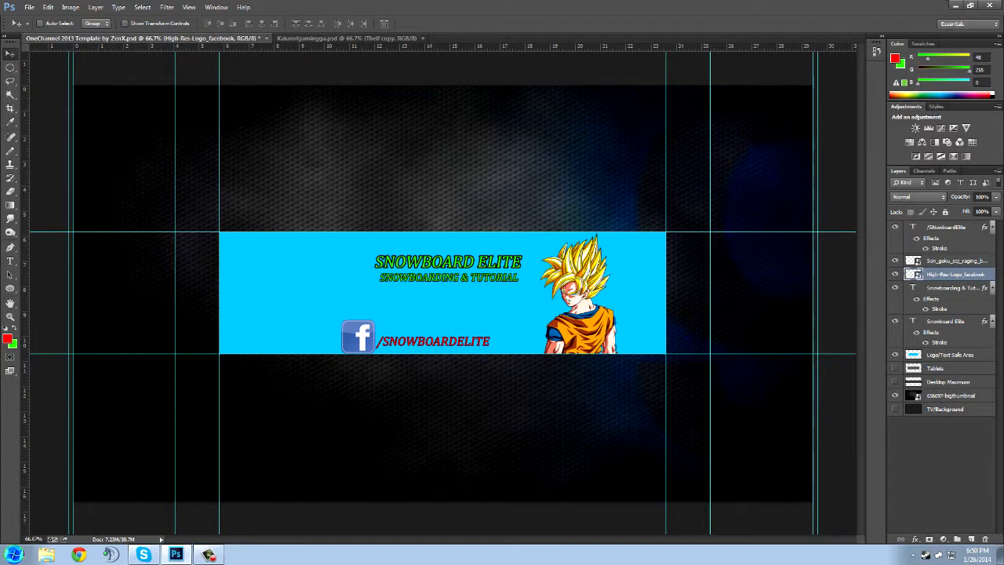
Delete the hidden TV/Background, Tablets and Desktop Maximum layers.
{"action": "right_click", "coordinate": [945, 409]}
{"action": "left_click", "coordinate": [926, 64]}
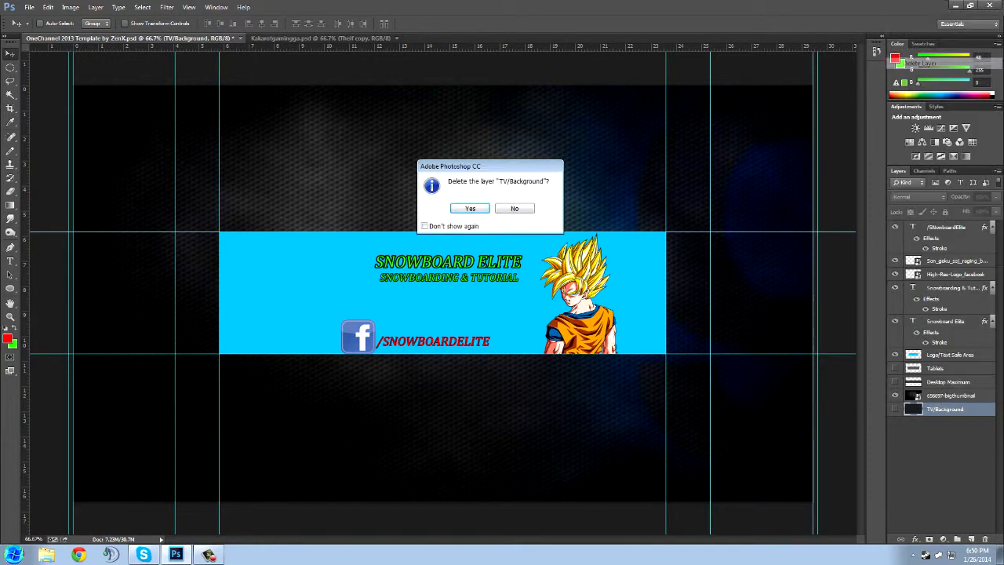
{"action": "key", "text": "Return"}
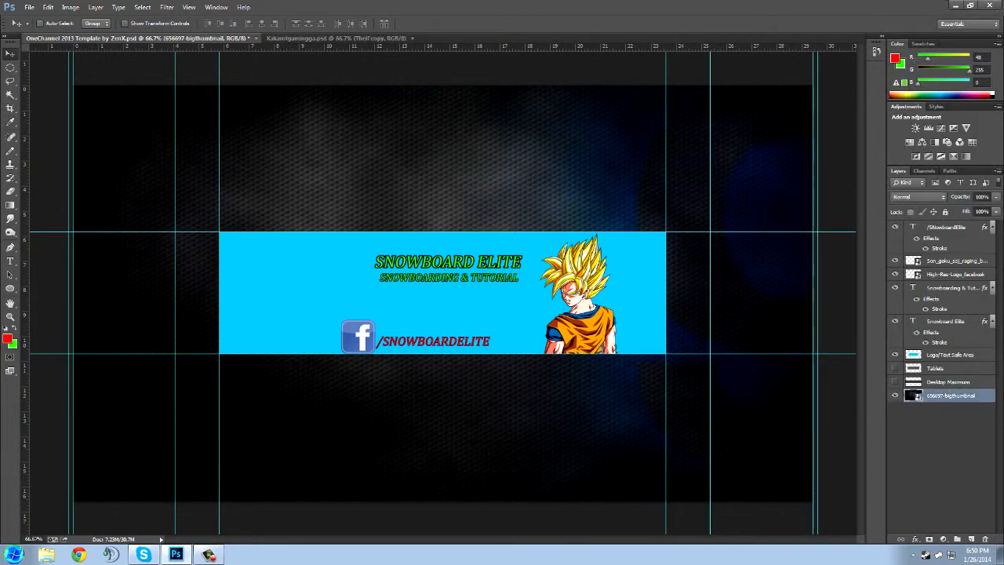
{"action": "right_click", "coordinate": [953, 368]}
{"action": "left_click", "coordinate": [874, 200]}
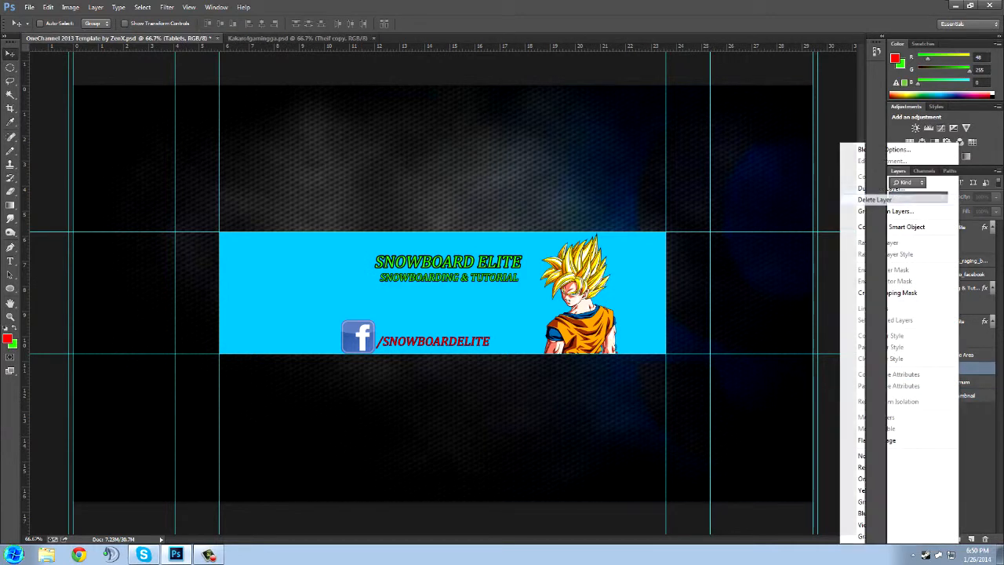
{"action": "key", "text": "Return"}
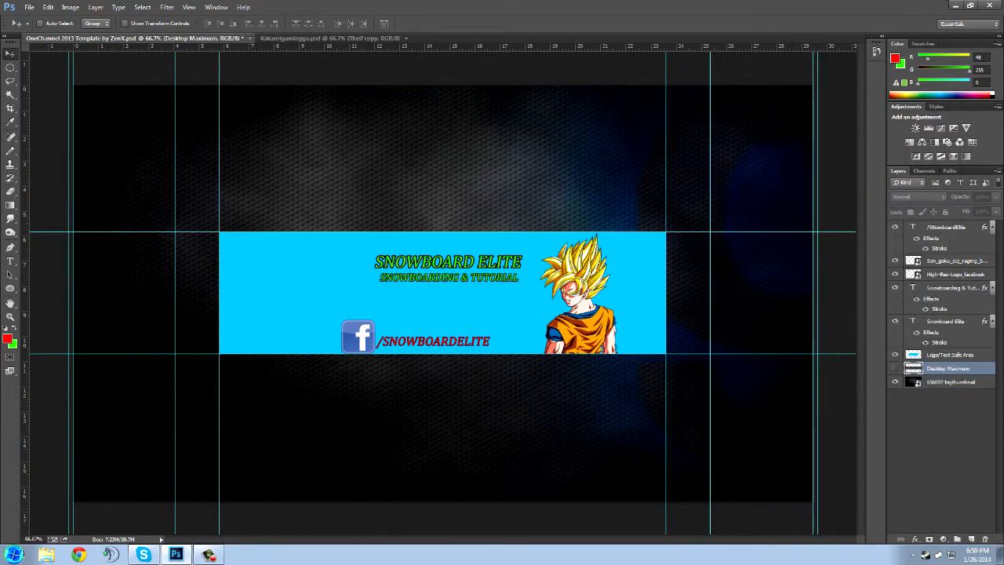
{"action": "right_click", "coordinate": [953, 368]}
{"action": "left_click", "coordinate": [857, 199]}
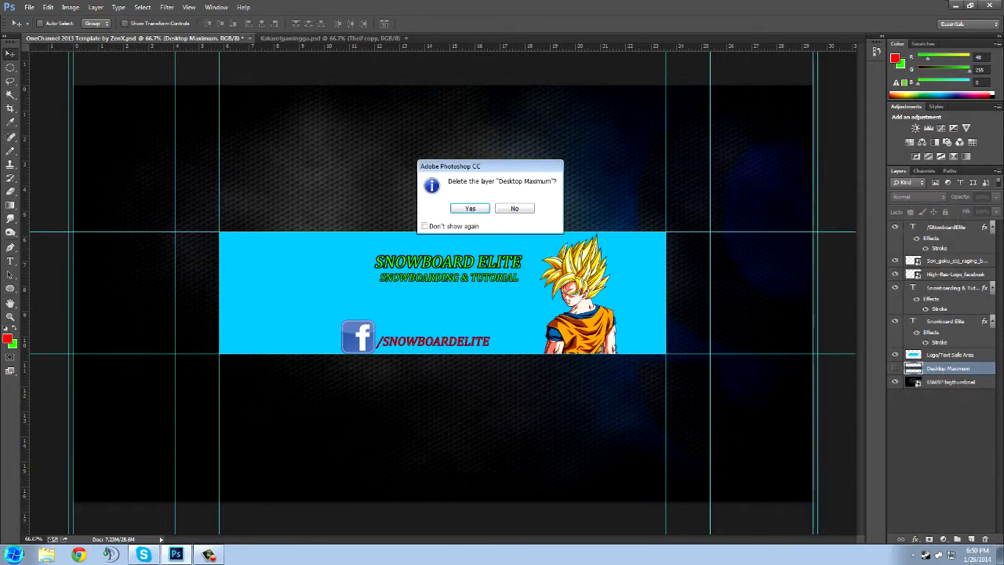
{"action": "key", "text": "Return"}
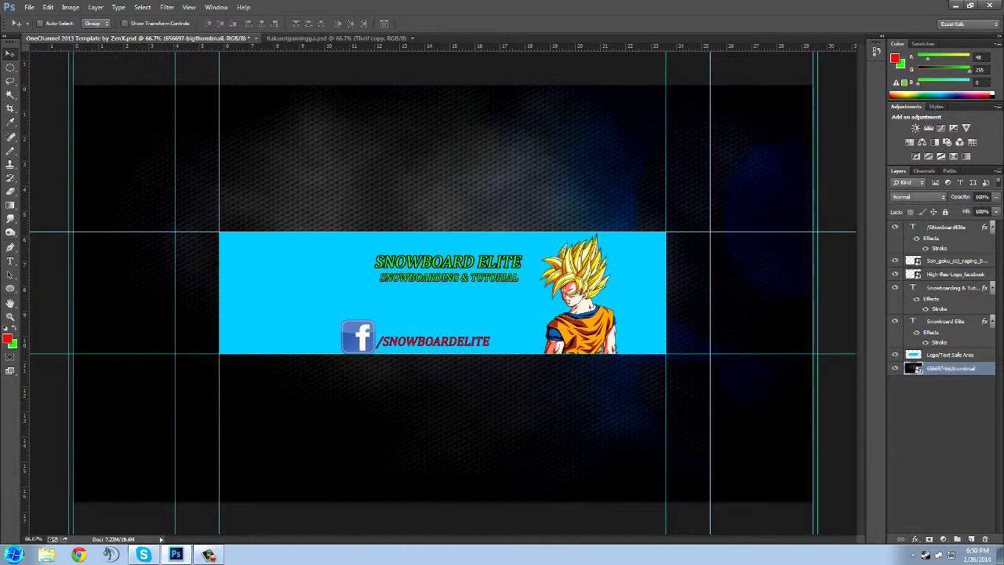
Hide all layers except the Snowboard Elite and Snowboarding & Tutorial text layers.
{"action": "left_click", "coordinate": [894, 367]}
{"action": "left_click", "coordinate": [894, 355]}
{"action": "left_click", "coordinate": [895, 287]}
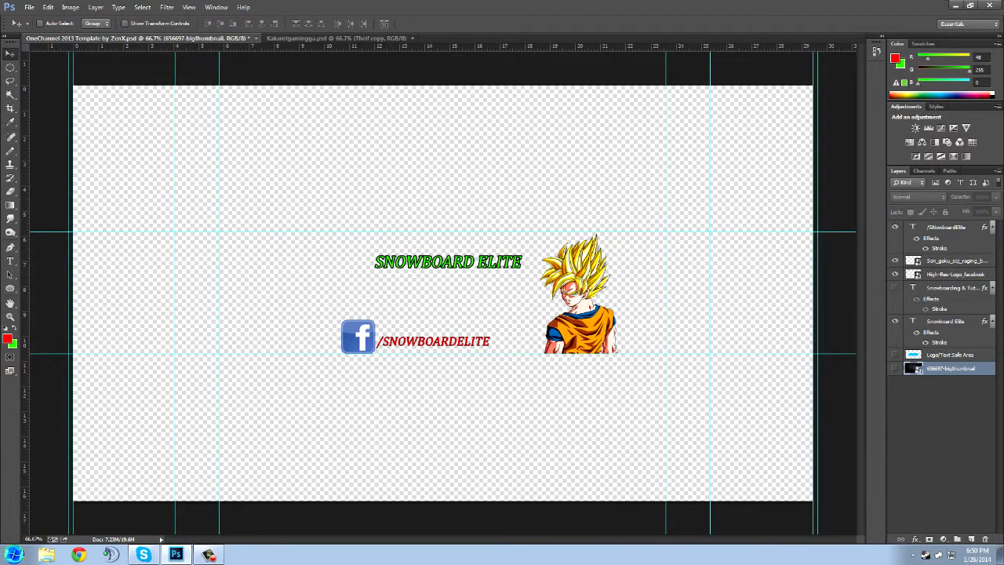
{"action": "left_click", "coordinate": [895, 321]}
{"action": "left_click", "coordinate": [895, 273]}
{"action": "left_click", "coordinate": [895, 260]}
{"action": "left_click", "coordinate": [895, 226]}
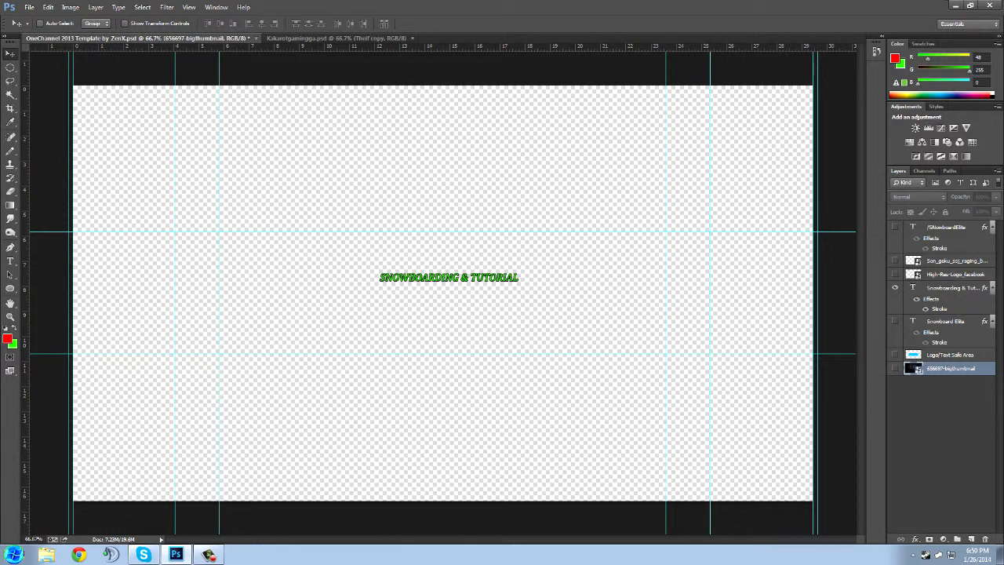
{"action": "left_click", "coordinate": [894, 287]}
{"action": "left_click", "coordinate": [895, 321]}
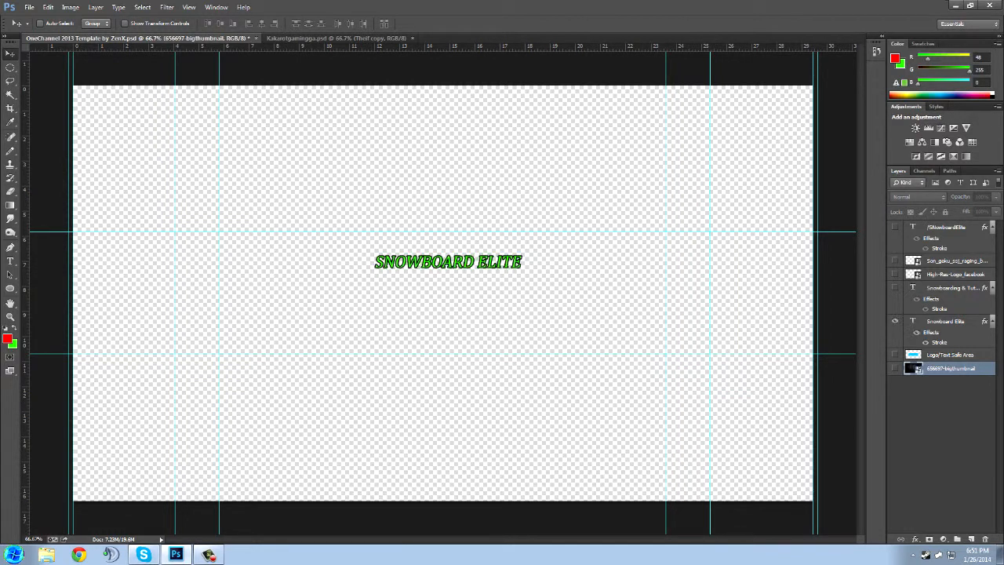
{"action": "left_click", "coordinate": [895, 287]}
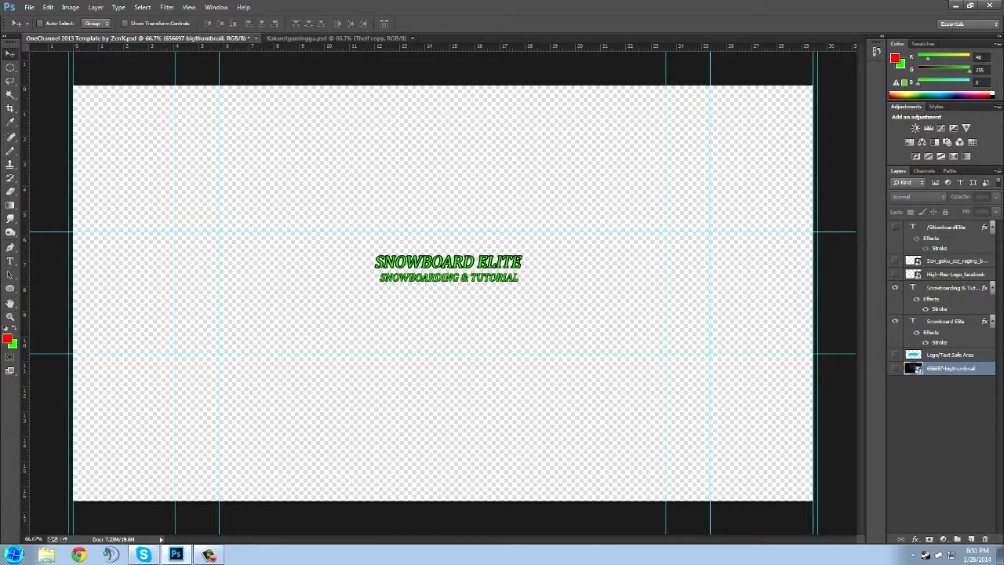
Show the /SnowboardElite text, Facebook logo, character image, Logo/Text Safe Area and 656697-bigthumbnail background layers again.
{"action": "left_click", "coordinate": [895, 227]}
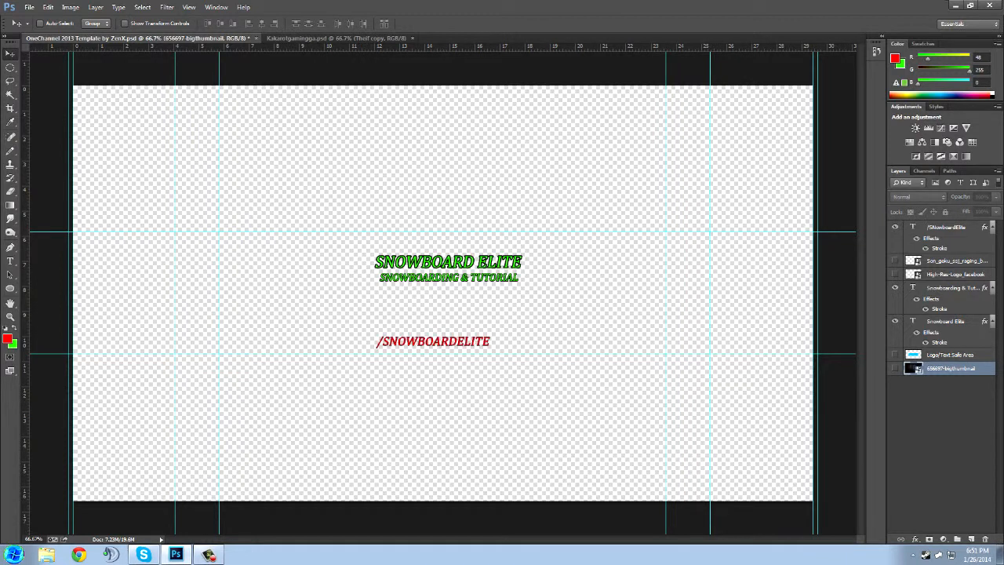
{"action": "left_click", "coordinate": [895, 273]}
{"action": "left_click", "coordinate": [895, 260]}
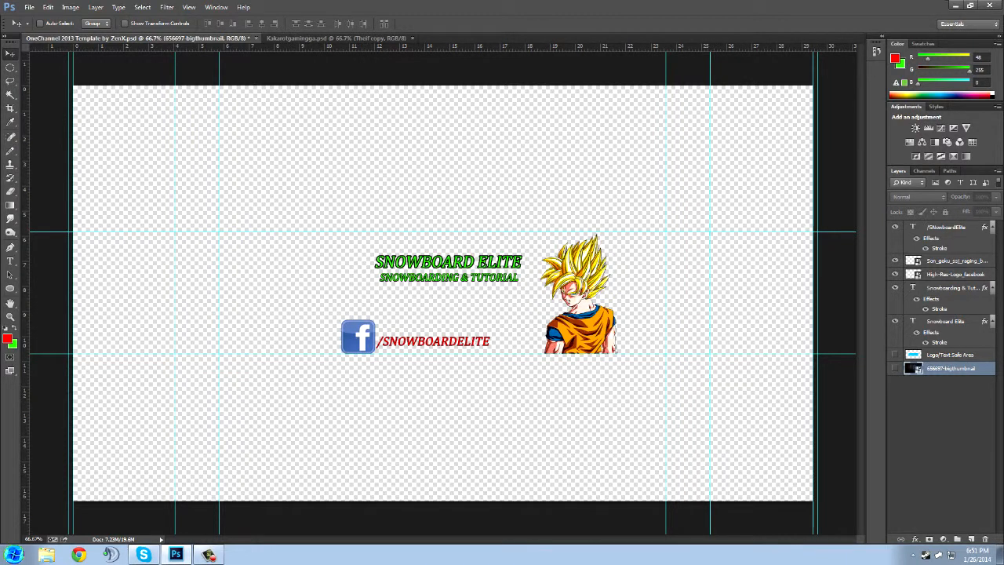
{"action": "left_click", "coordinate": [895, 355]}
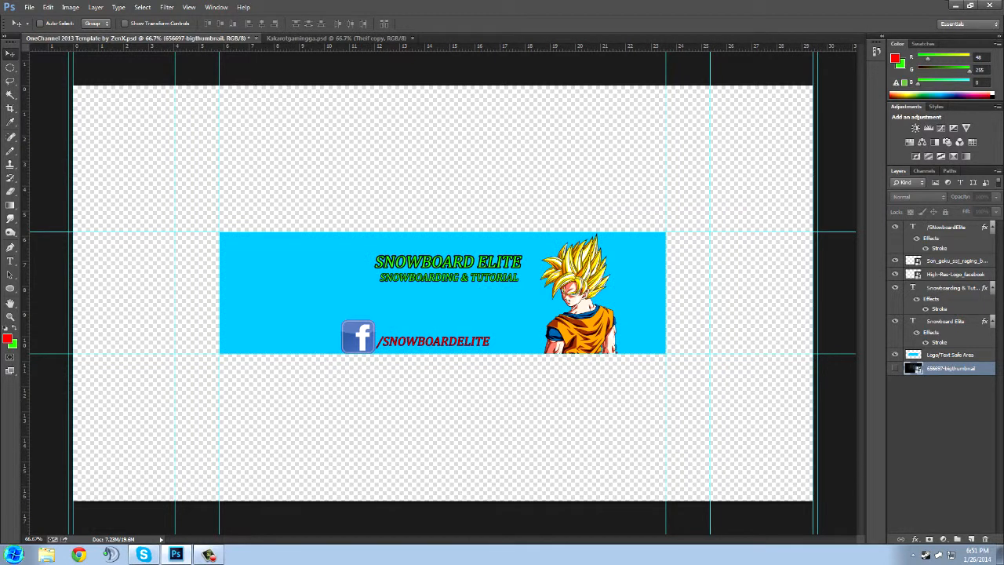
{"action": "left_click", "coordinate": [895, 368]}
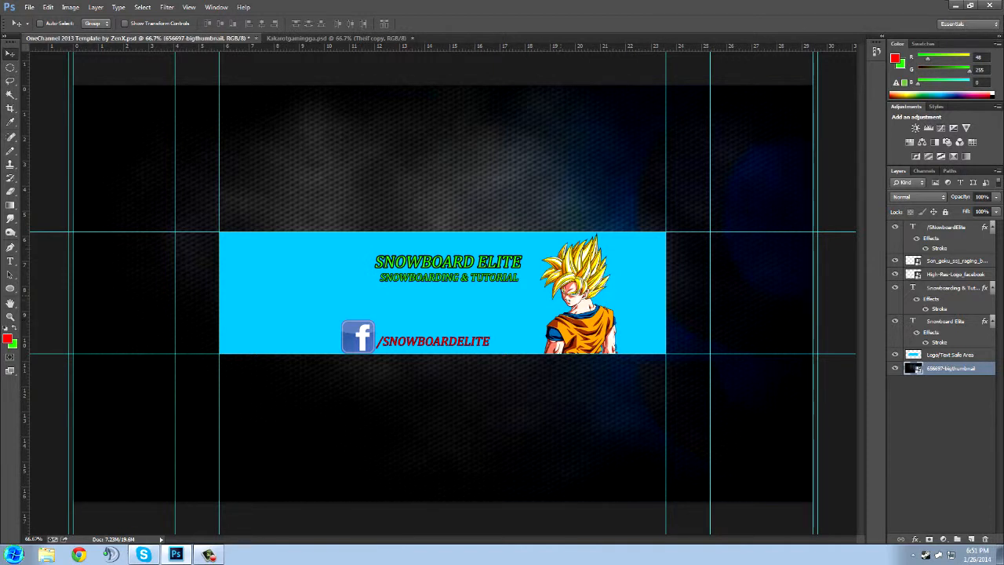
Apply the Diffuse Glow filter to the Logo/Text Safe Area layer with Graininess 6, Glow Amount 10 and Clear Amount 15.
{"action": "left_click", "coordinate": [950, 354]}
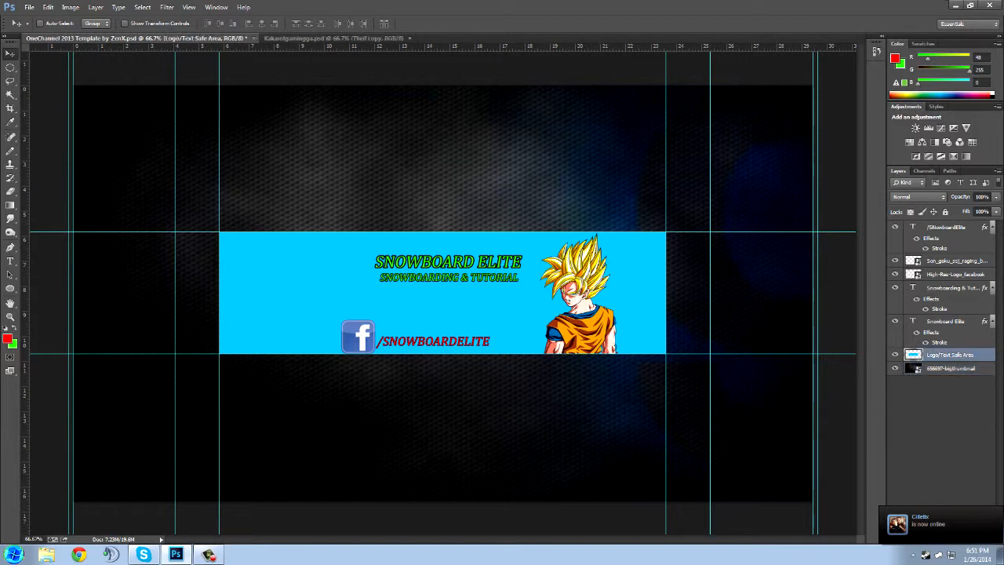
{"action": "left_click", "coordinate": [167, 7]}
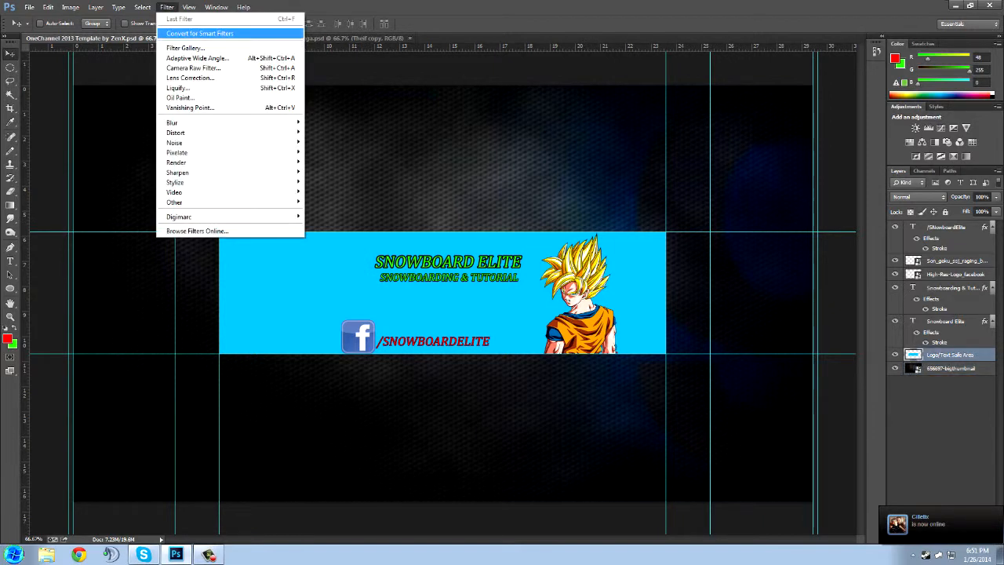
{"action": "left_click", "coordinate": [186, 48]}
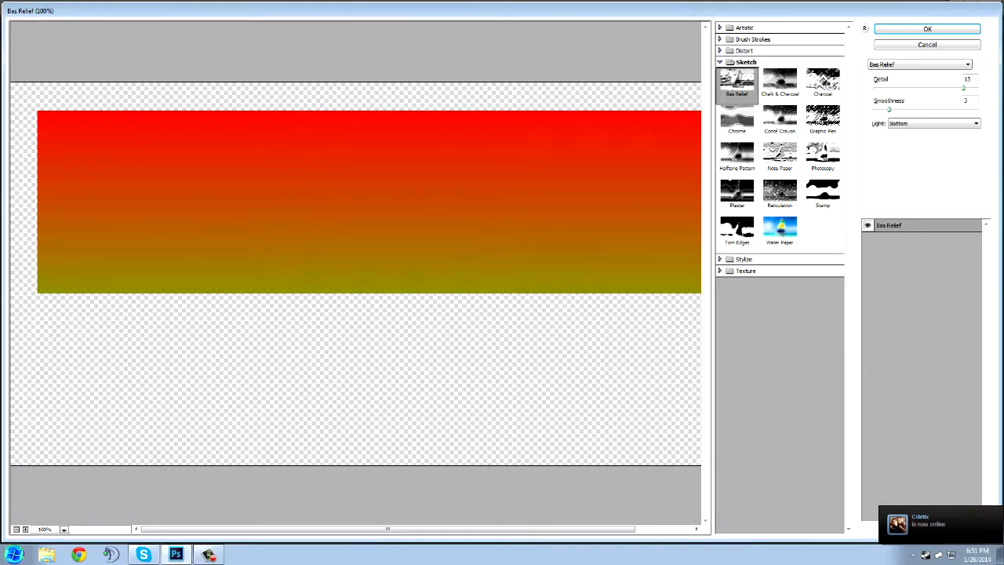
{"action": "left_click", "coordinate": [780, 157]}
{"action": "left_click", "coordinate": [737, 157]}
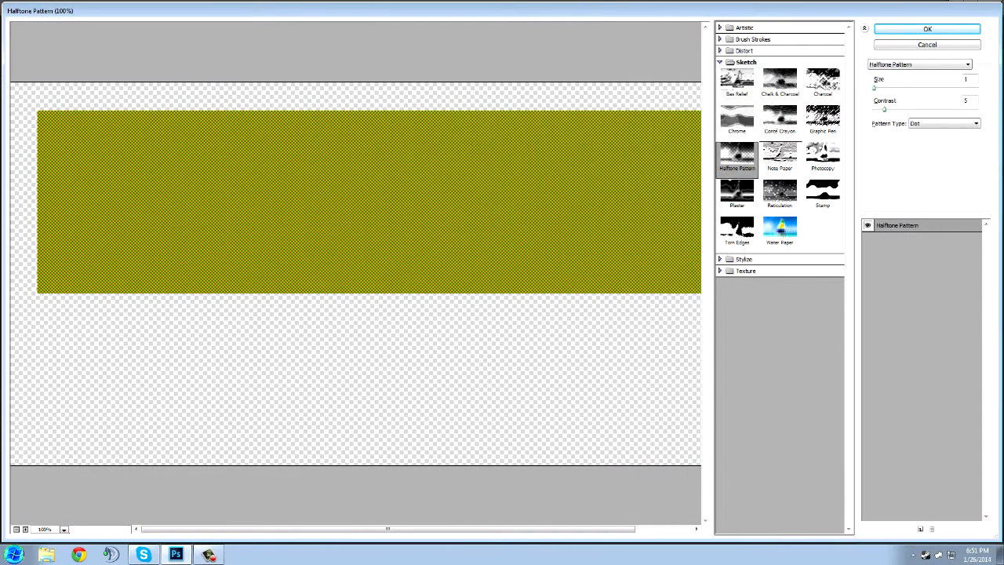
{"action": "left_click", "coordinate": [737, 120]}
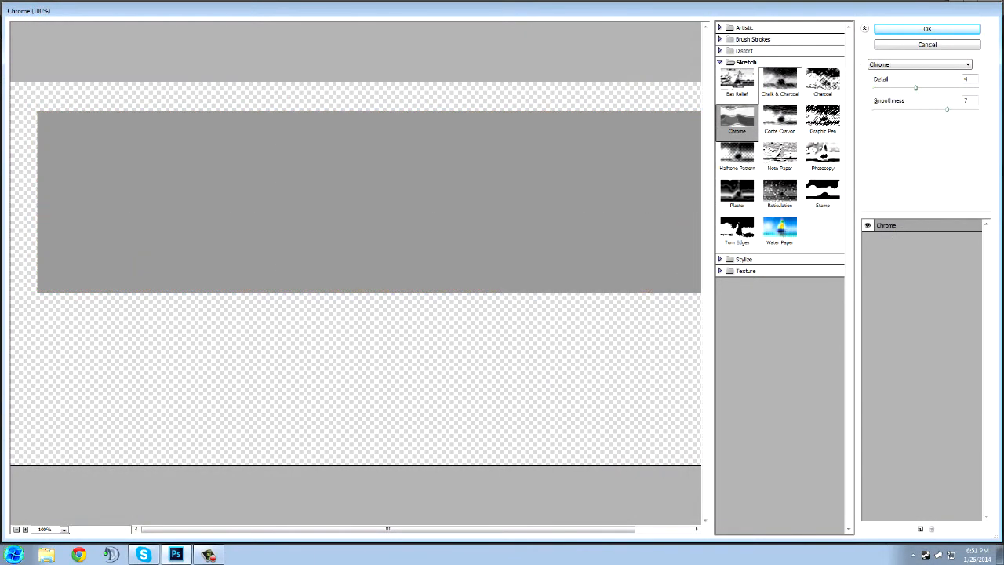
{"action": "left_click", "coordinate": [743, 51]}
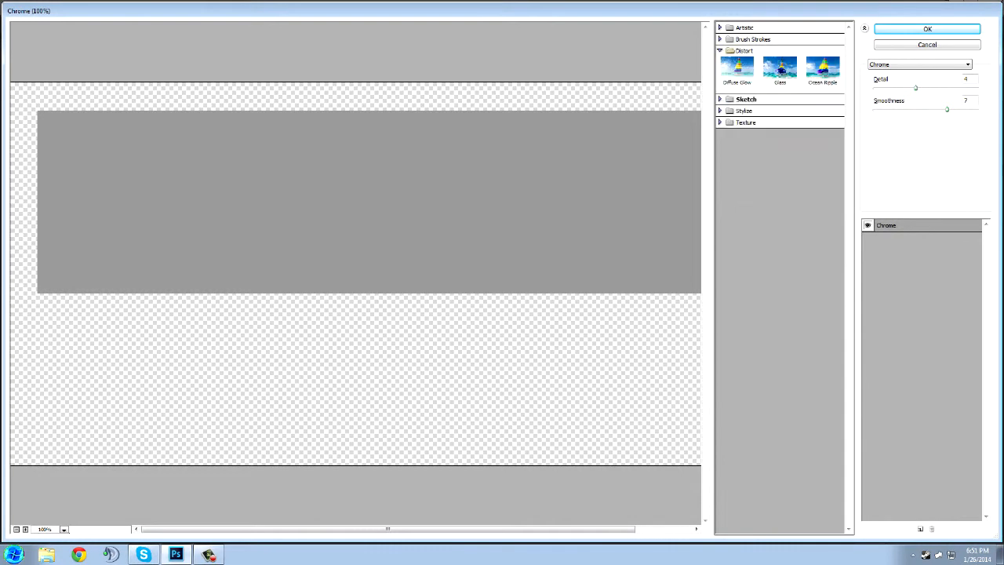
{"action": "left_click", "coordinate": [737, 69]}
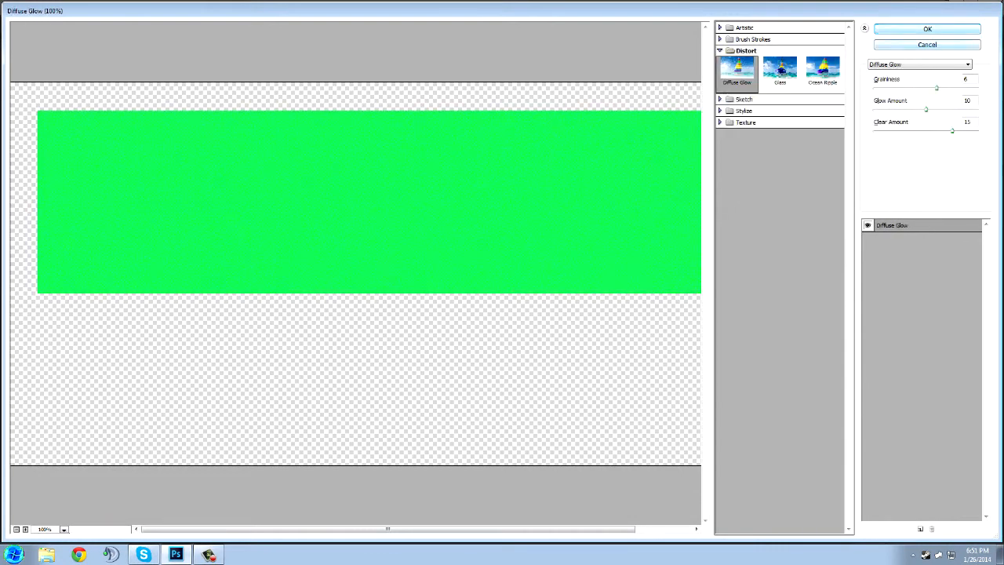
{"action": "left_click", "coordinate": [927, 29]}
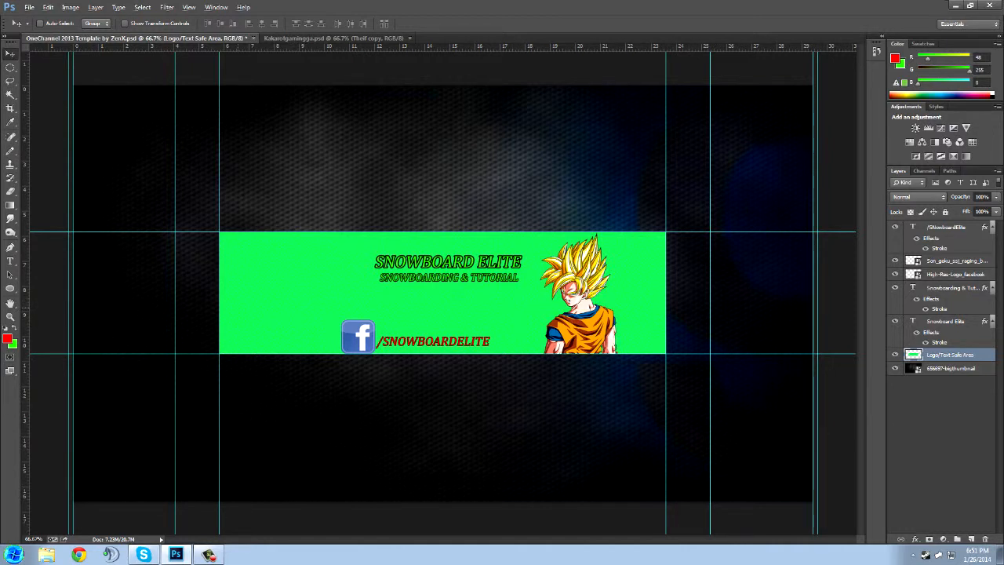
Try a red fill on the Logo/Text Safe Area layer, undo it, and apply the last filter again.
{"action": "key", "text": "alt+BackSpace"}
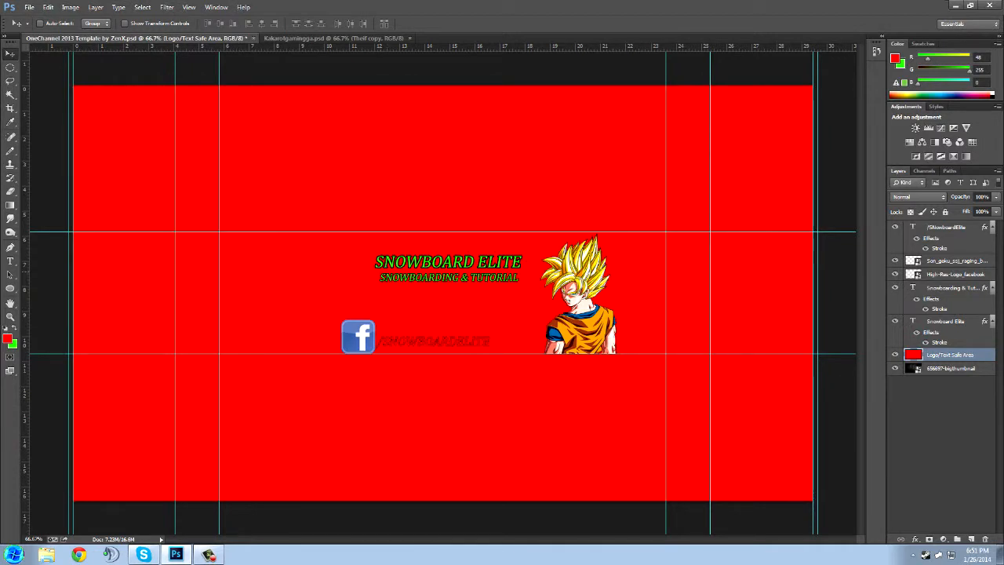
{"action": "key", "text": "ctrl+z"}
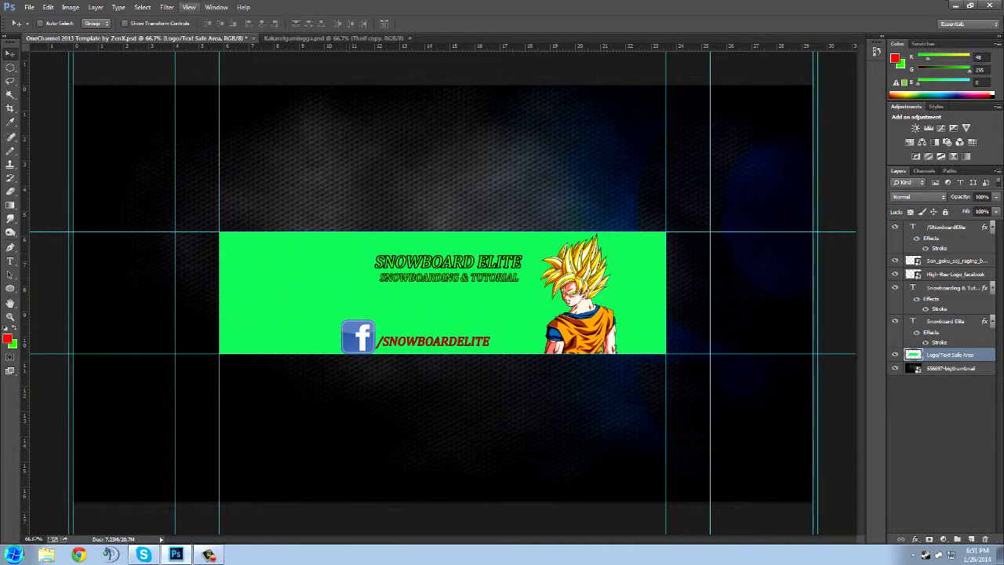
{"action": "left_click", "coordinate": [167, 7]}
{"action": "left_click", "coordinate": [183, 19]}
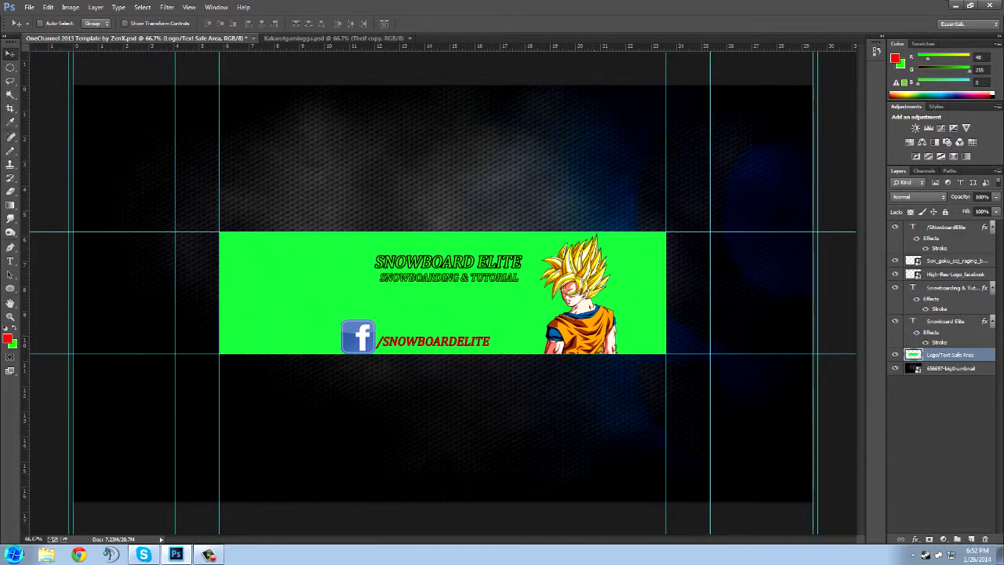
Remove the four inner vertical guides and the two horizontal guides around the Logo/Text Safe Area from the banner.
{"action": "mouse_move", "coordinate": [666, 169]}
{"action": "left_mouse_down"}
{"action": "mouse_move", "coordinate": [736, 166]}
{"action": "mouse_move", "coordinate": [665, 183]}
{"action": "left_mouse_up"}
{"action": "key", "text": "ctrl+z"}
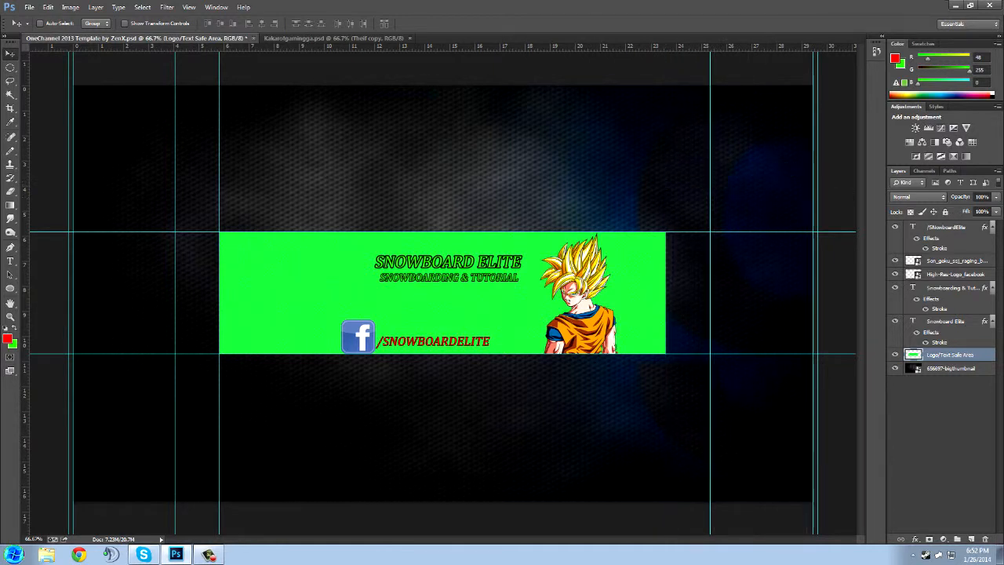
{"action": "left_click_drag", "start_coordinate": [710, 160], "coordinate": [710, 160]}
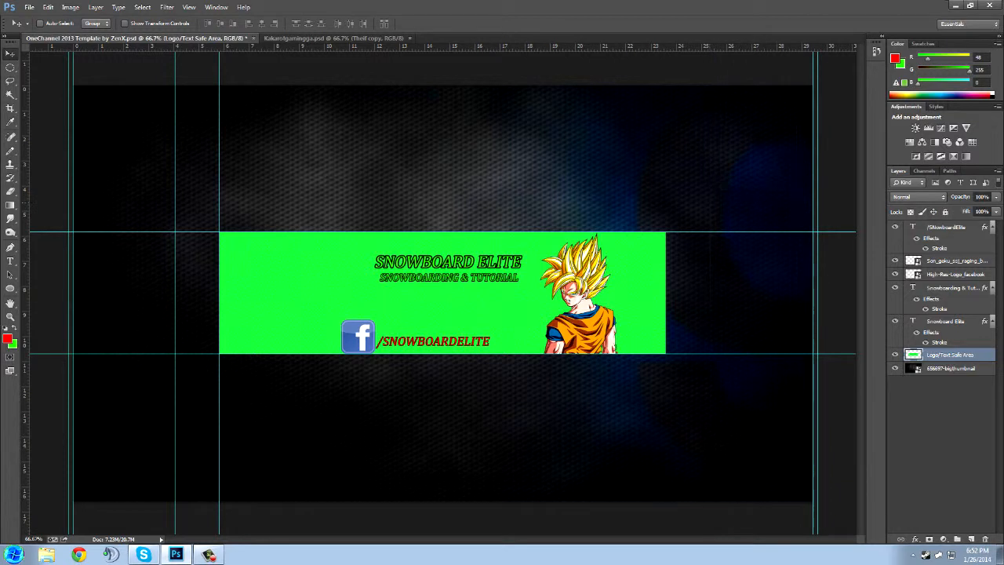
{"action": "left_click_drag", "start_coordinate": [744, 232], "coordinate": [744, 47]}
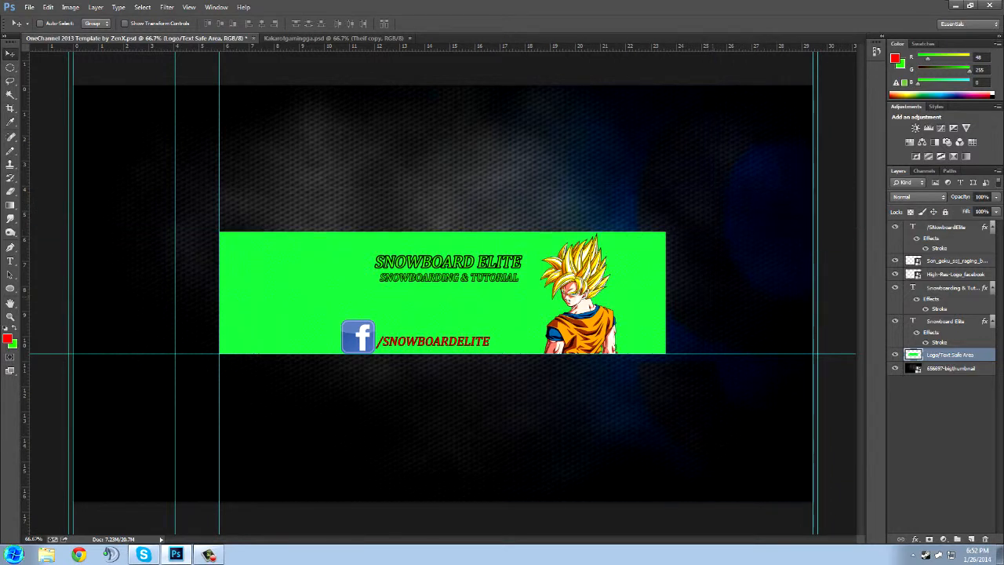
{"action": "left_click_drag", "start_coordinate": [690, 354], "coordinate": [659, 540]}
{"action": "left_click_drag", "start_coordinate": [219, 143], "coordinate": [23, 133]}
{"action": "left_click_drag", "start_coordinate": [174, 157], "coordinate": [27, 138]}
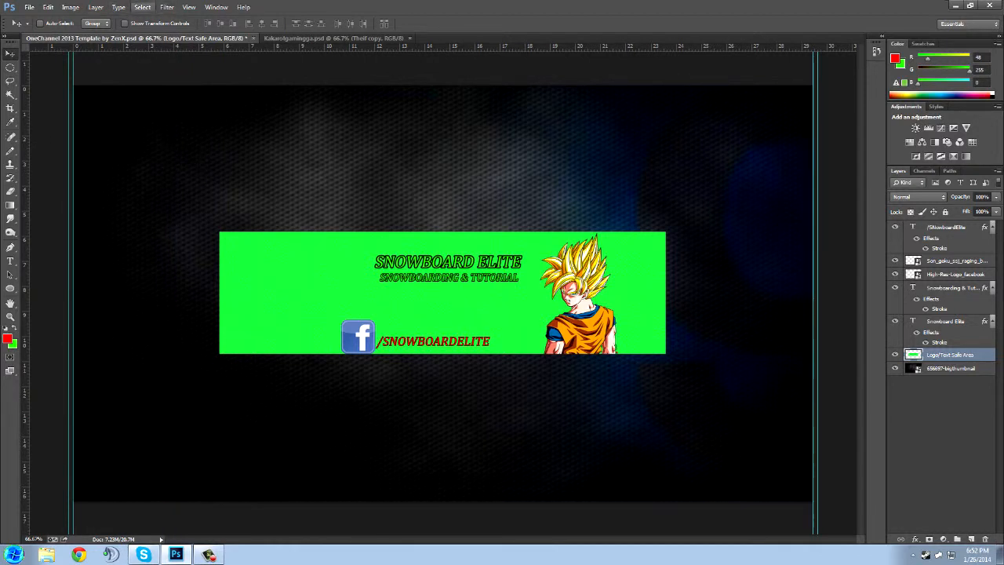
Remove the vertical guides along the left edge of the canvas.
{"action": "left_click", "coordinate": [142, 7]}
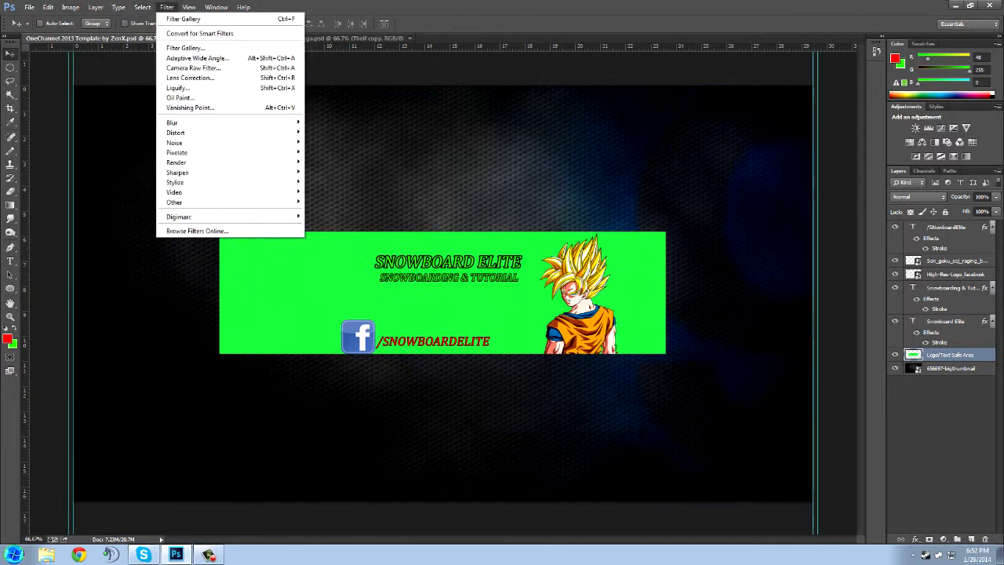
{"action": "mouse_move", "coordinate": [189, 7]}
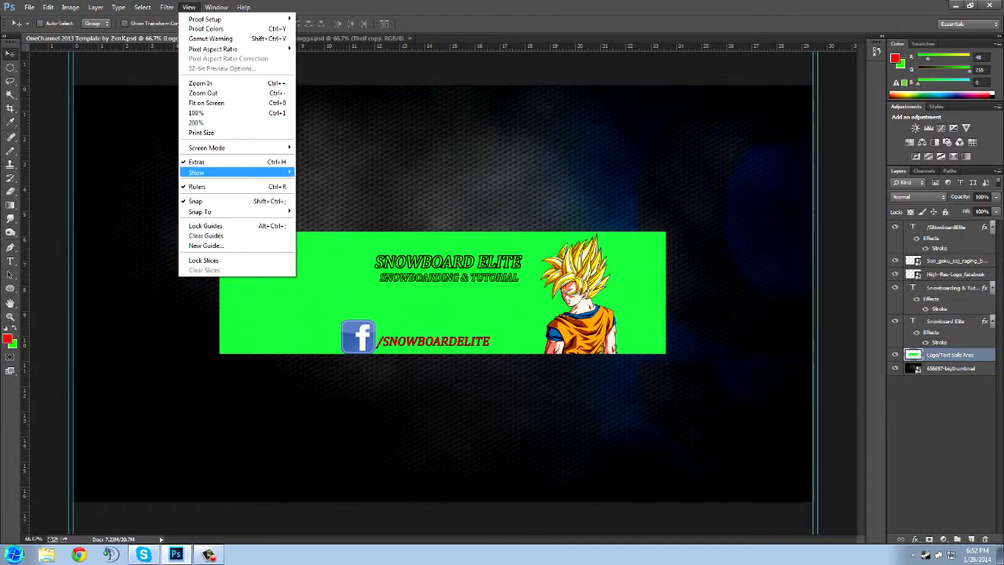
{"action": "key", "text": "Escape"}
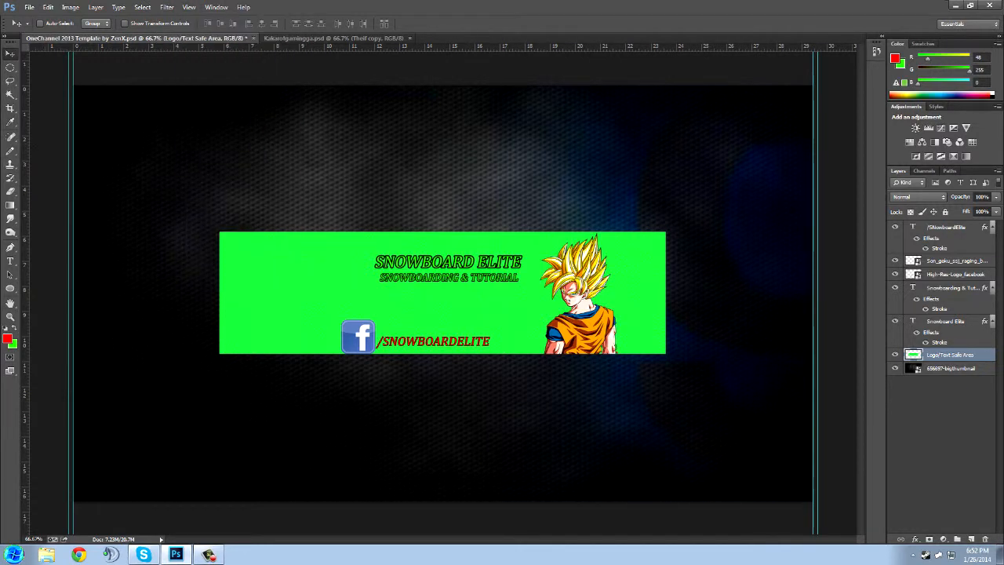
{"action": "left_click_drag", "start_coordinate": [68, 159], "coordinate": [7, 154]}
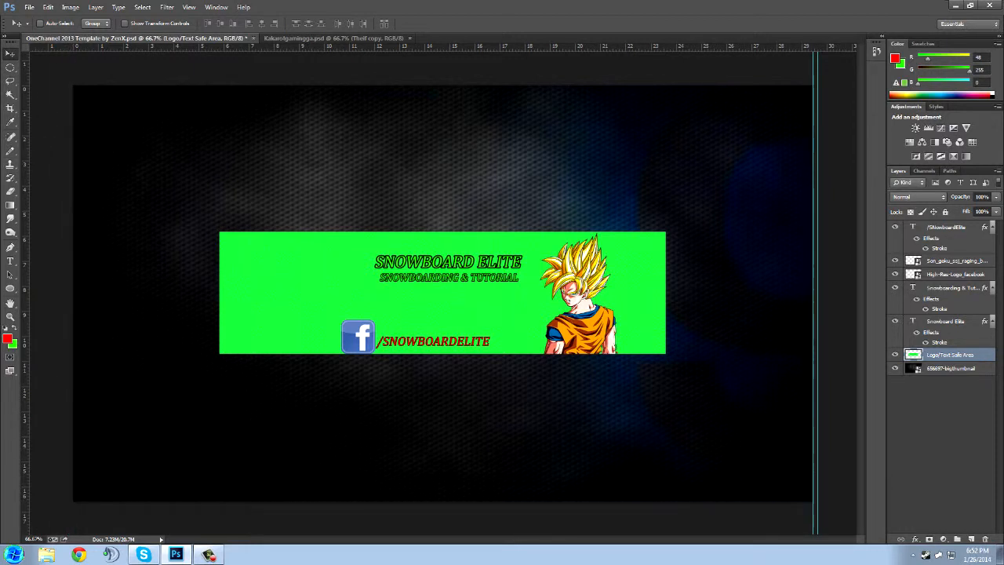